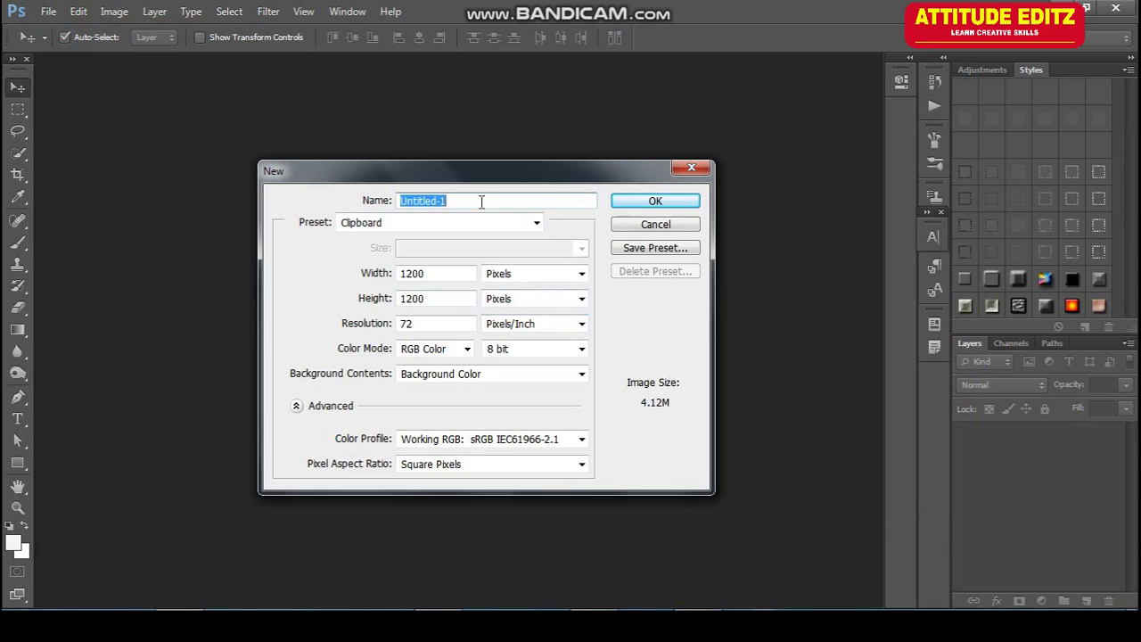
Step: Create a new document named Merry Christmas, 1080 by 1080 pixels at 72 pixels/inch in RGB Color
type("M")
left_click_drag(445, 273, 324, 294)
type("1080")
key("Tab")
key("Tab")
type("1080")
key("Tab")
key("Tab")
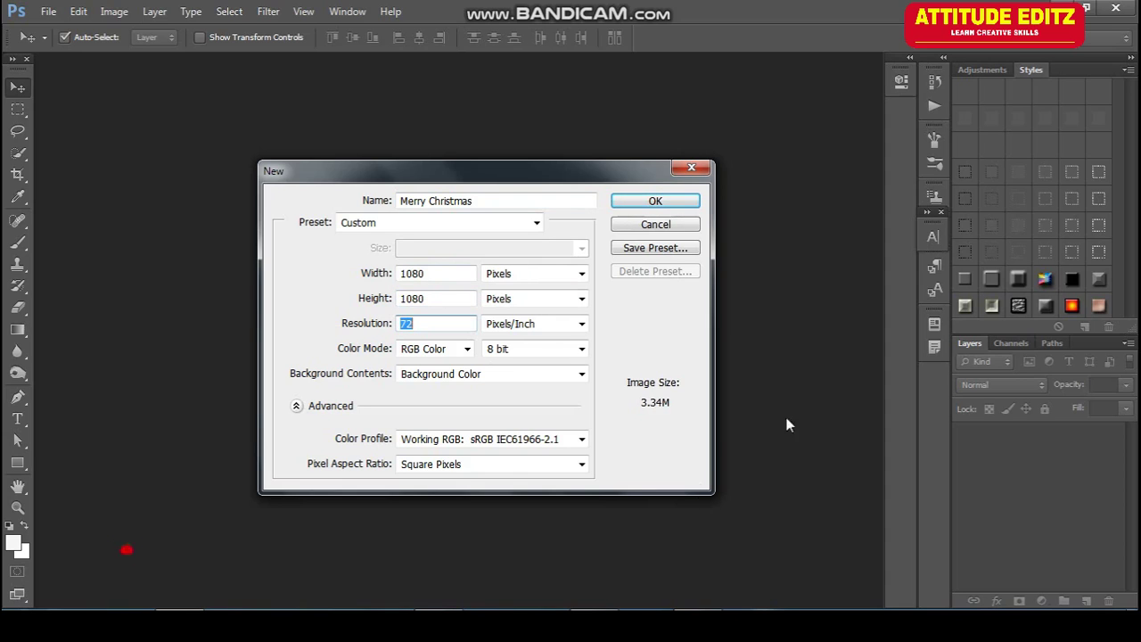
left_click(664, 201)
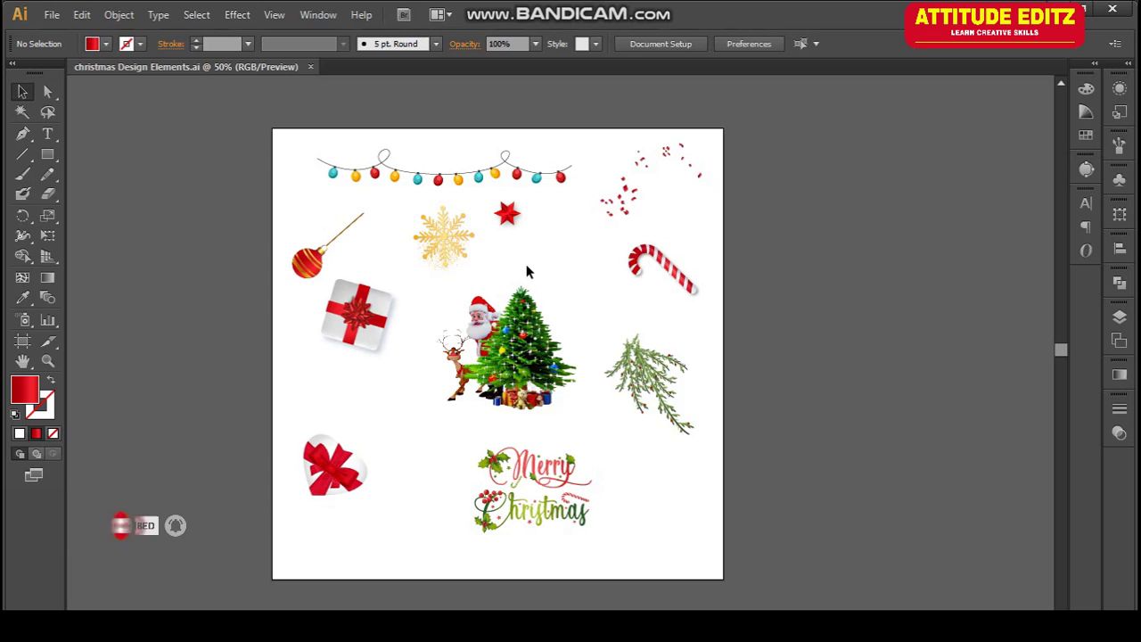
Step: Copy the red bauble from the Illustrator elements file and paste it into the Photoshop document as a Smart Object
left_click(312, 264)
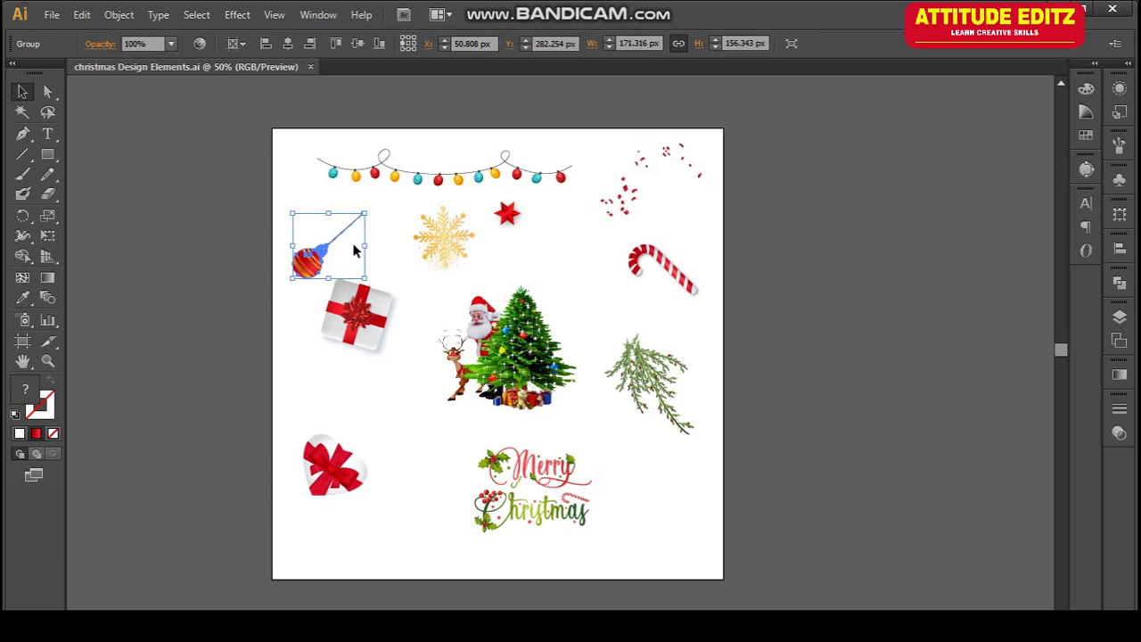
key("super+Tab")
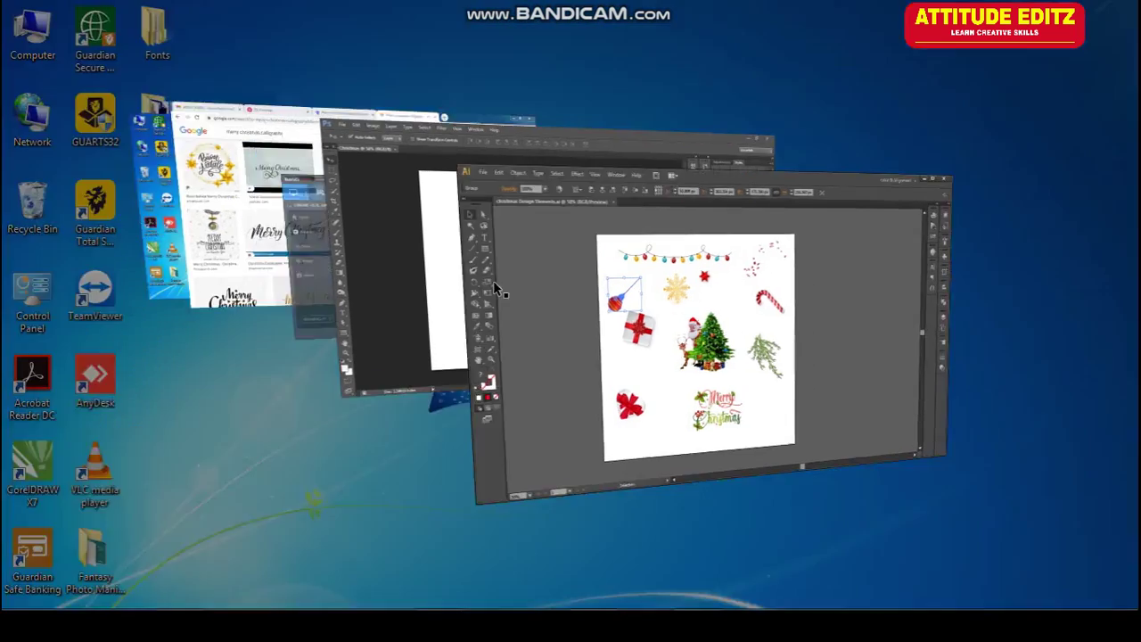
key("super+Tab")
left_click(461, 263)
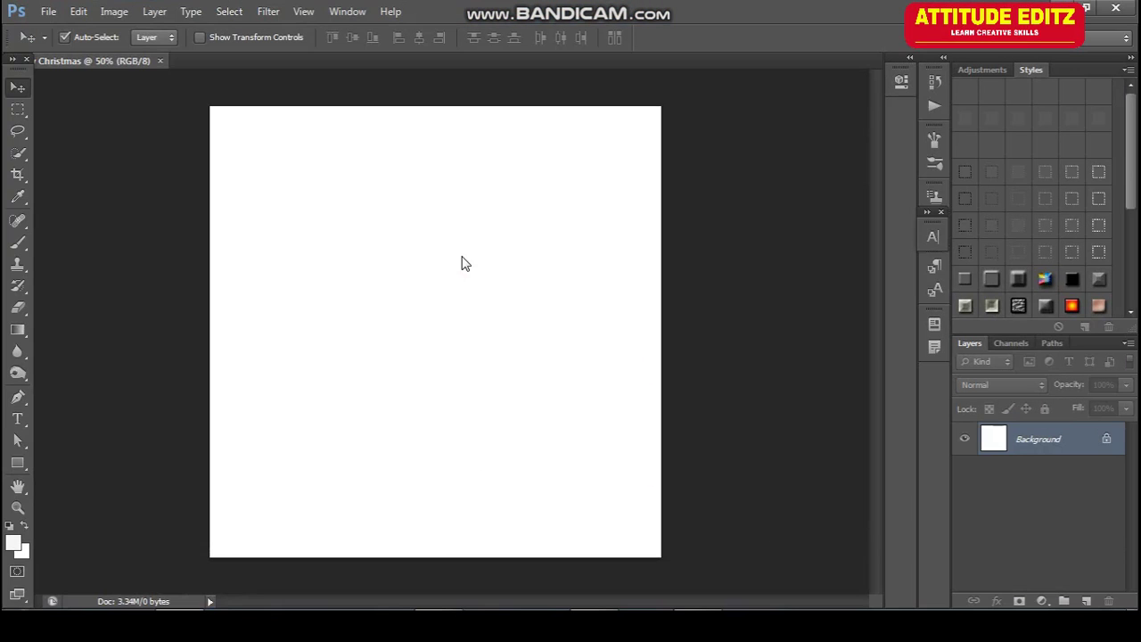
key("ctrl+v")
left_click(664, 211)
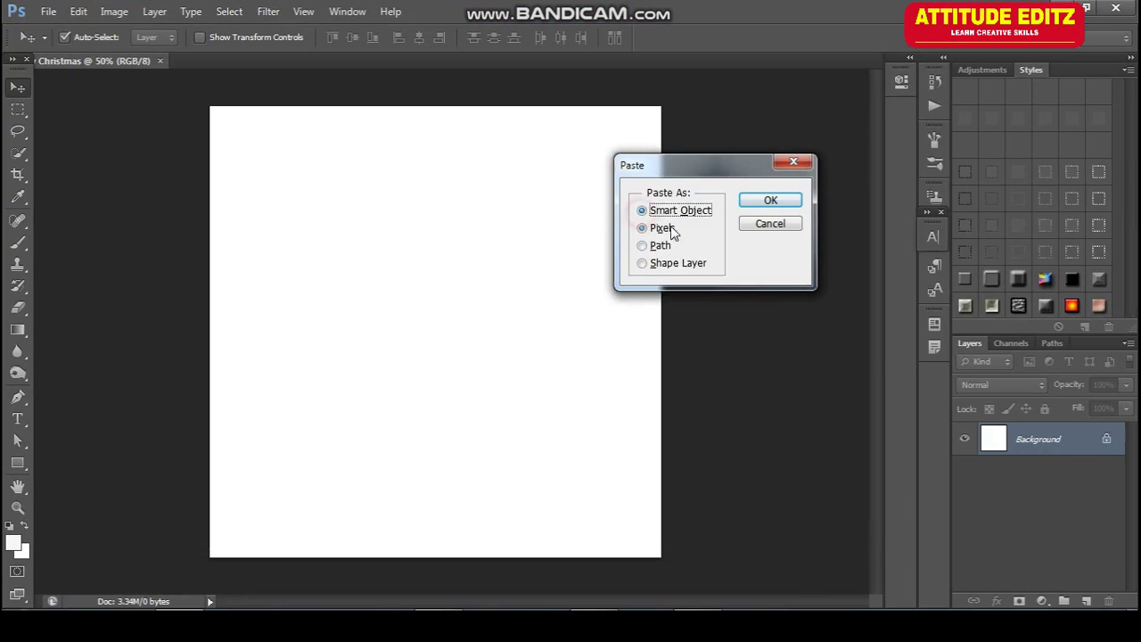
left_click(759, 203)
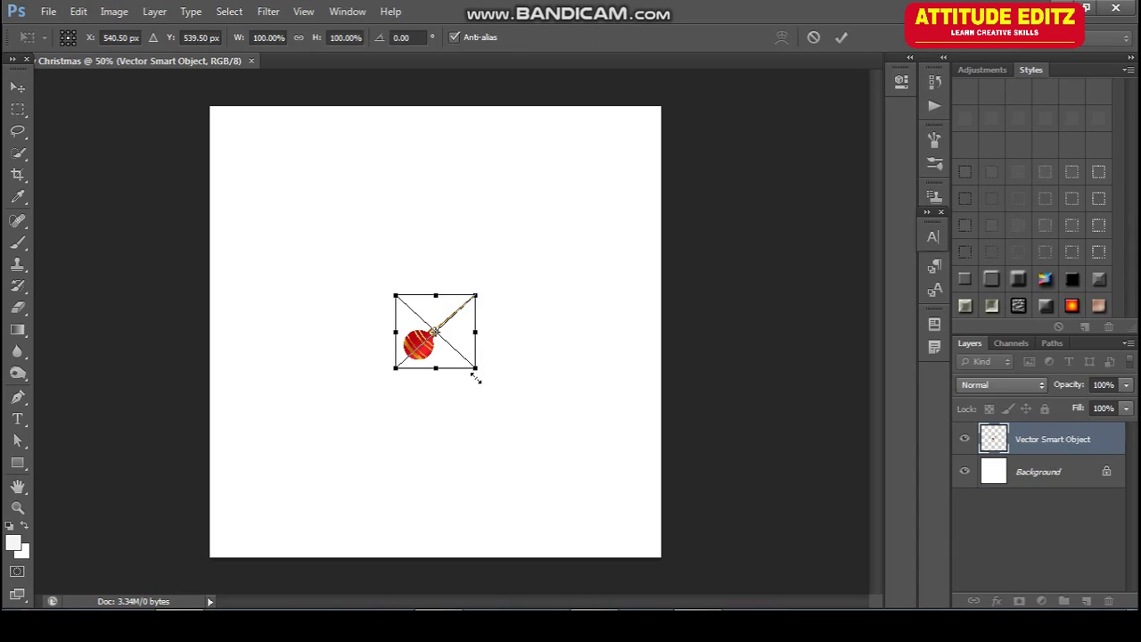
Step: Enlarge the bauble to about 264%, rotate it about 7°, and place it partly cropped in the canvas's top-left corner
left_click_drag(476, 368, 543, 429)
left_click_drag(443, 401, 255, 162)
left_click_drag(520, 255, 420, 268)
left_click_drag(254, 146, 253, 153)
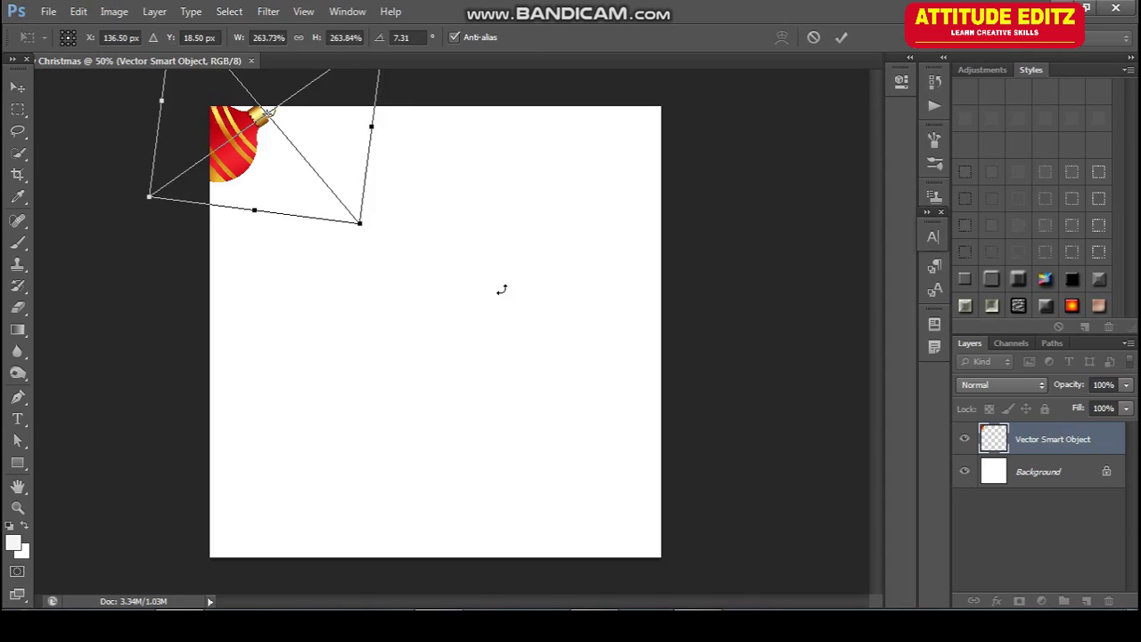
key("Return")
left_click(707, 352)
Step: Copy the square gift box from the Illustrator elements file and paste it into the Photoshop document as a Smart Object
left_click(595, 625)
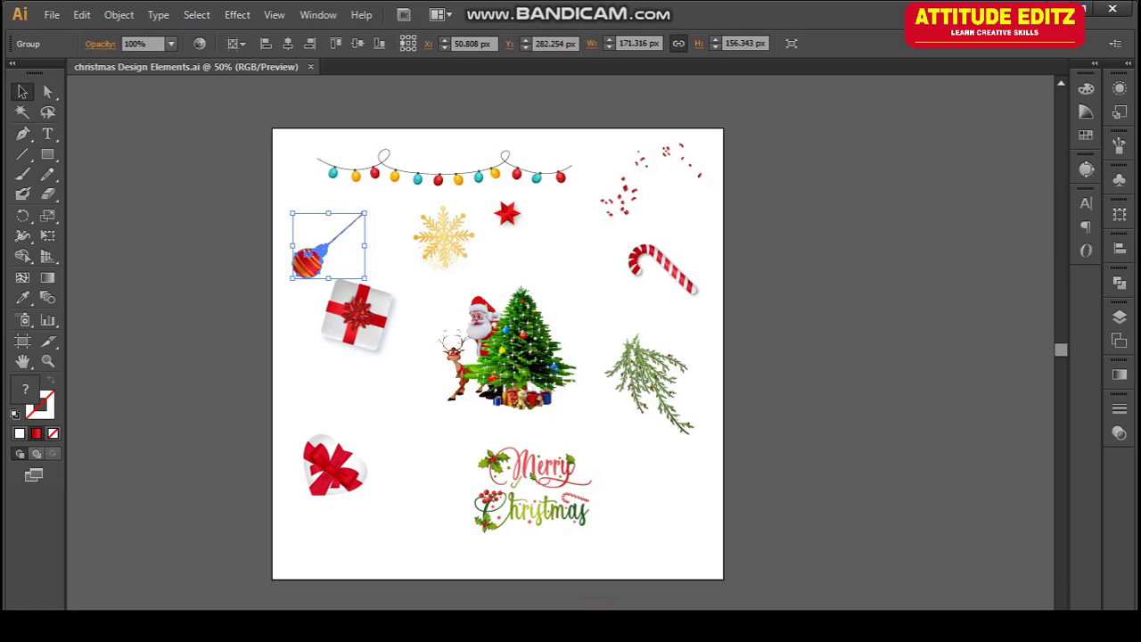
left_click(367, 331)
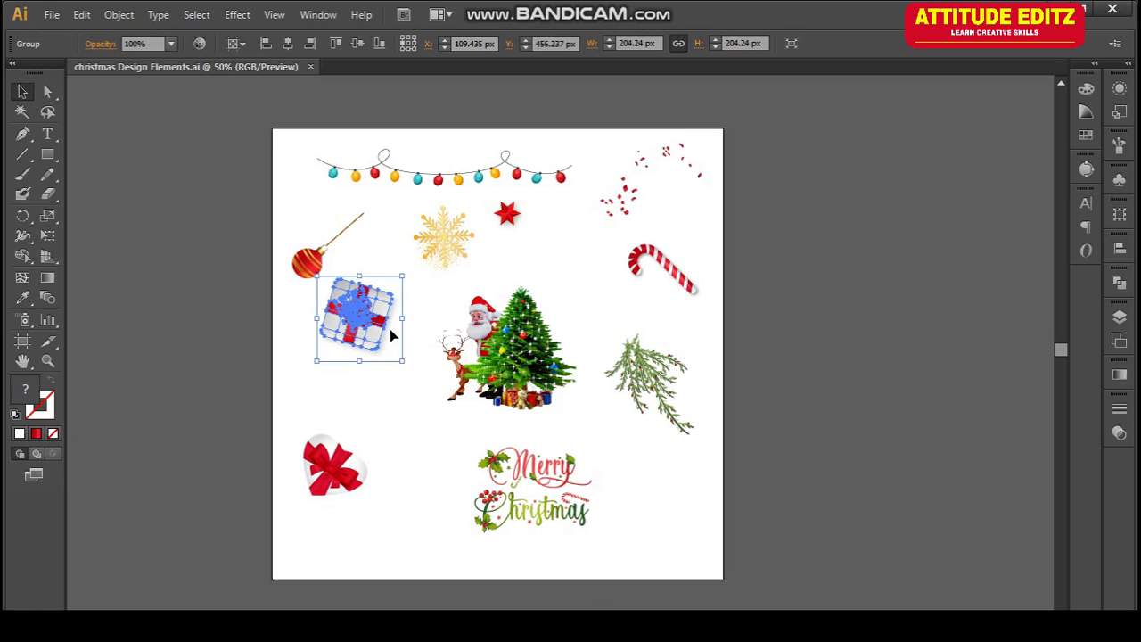
left_click(774, 386)
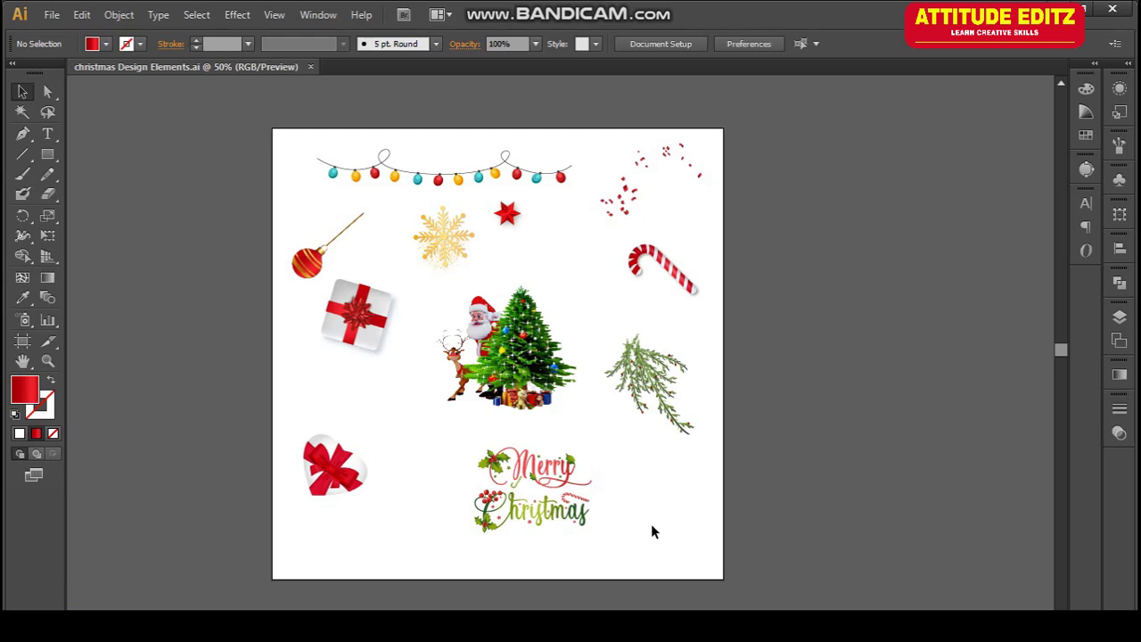
left_click(1085, 8)
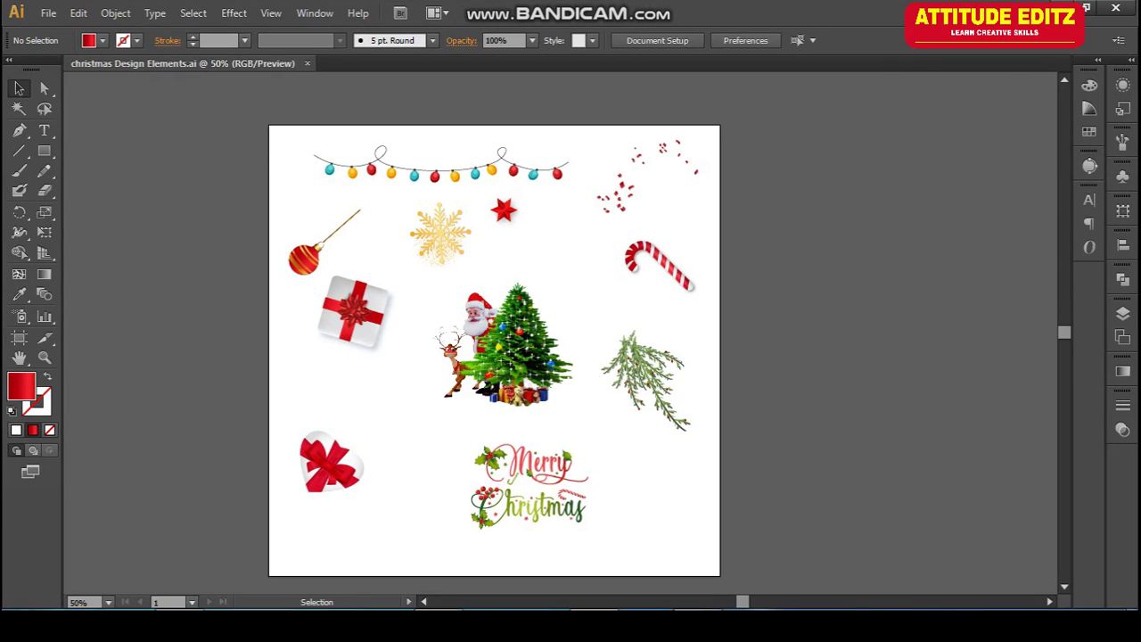
key("alt+Tab")
key("ctrl+v")
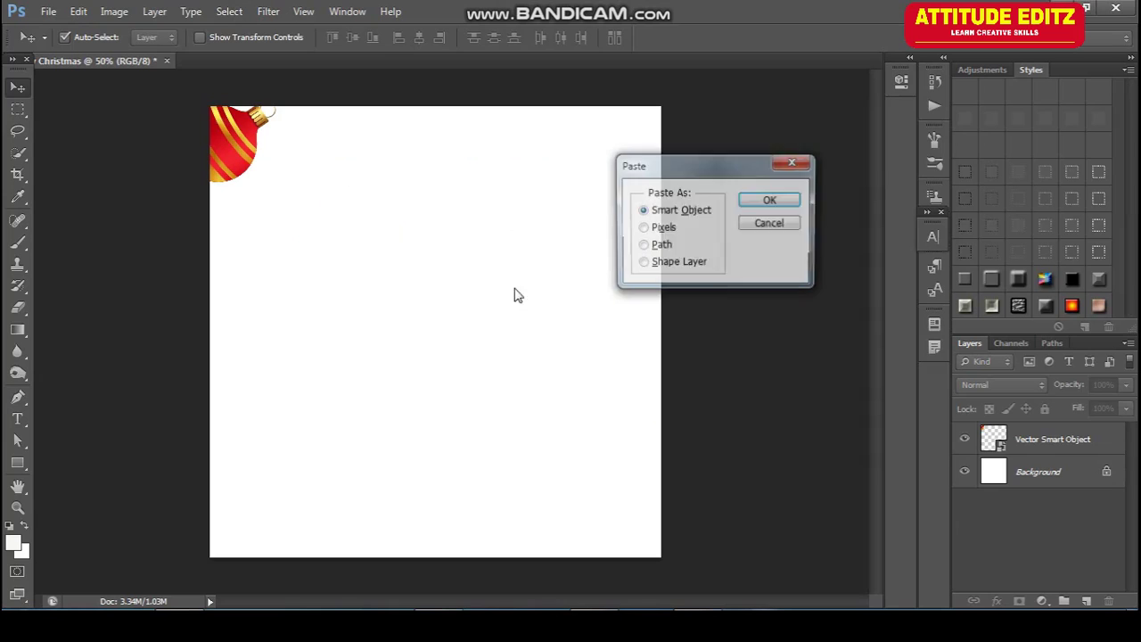
left_click(765, 203)
Step: Move the gift box into the canvas's top-right corner so that it is partly cropped by the edges
left_click_drag(445, 361, 529, 278)
left_click_drag(621, 219, 666, 153)
key("Return")
Step: Copy the gold snowflake from the Illustrator elements file and paste it into the Photoshop document as a Smart Object
left_click(595, 625)
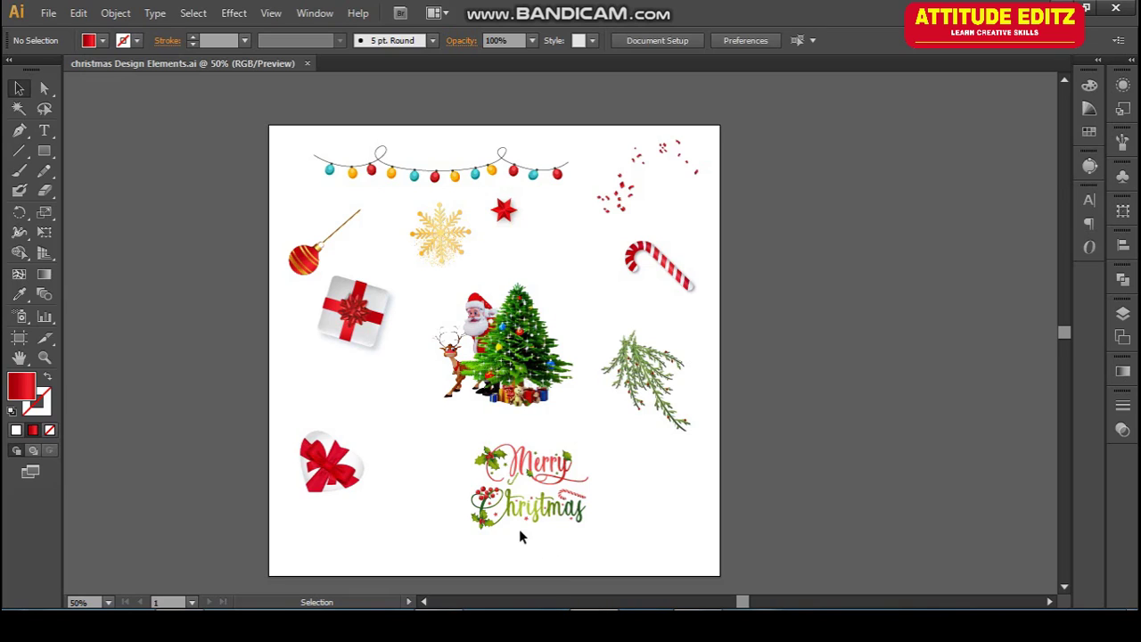
left_click(436, 222)
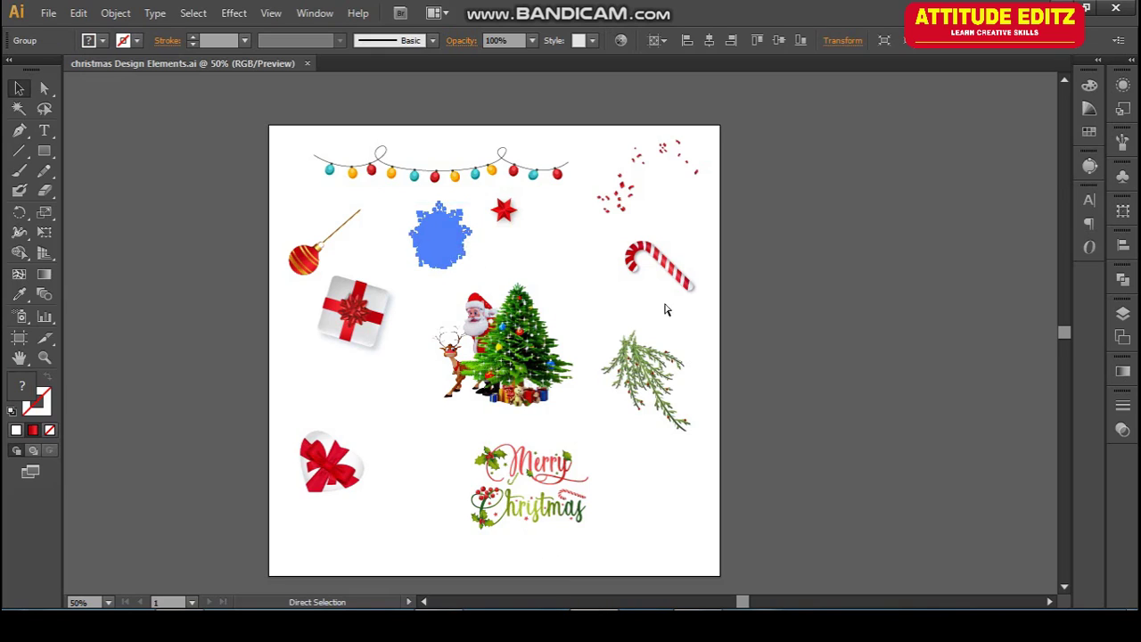
key("ctrl+shift+a")
left_click(442, 625)
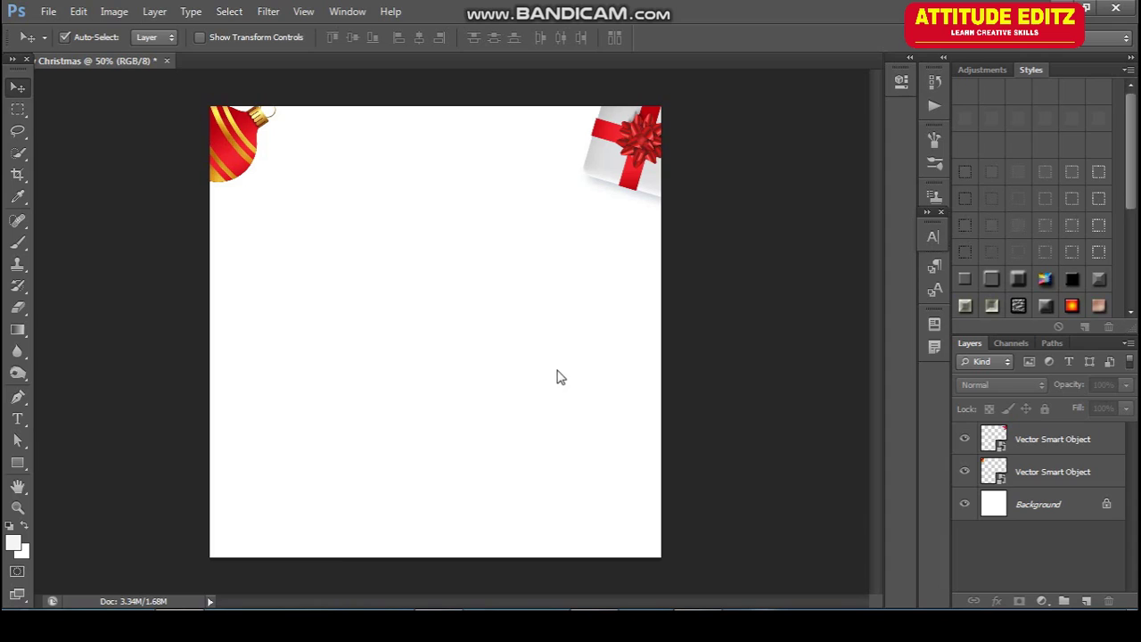
key("ctrl+v")
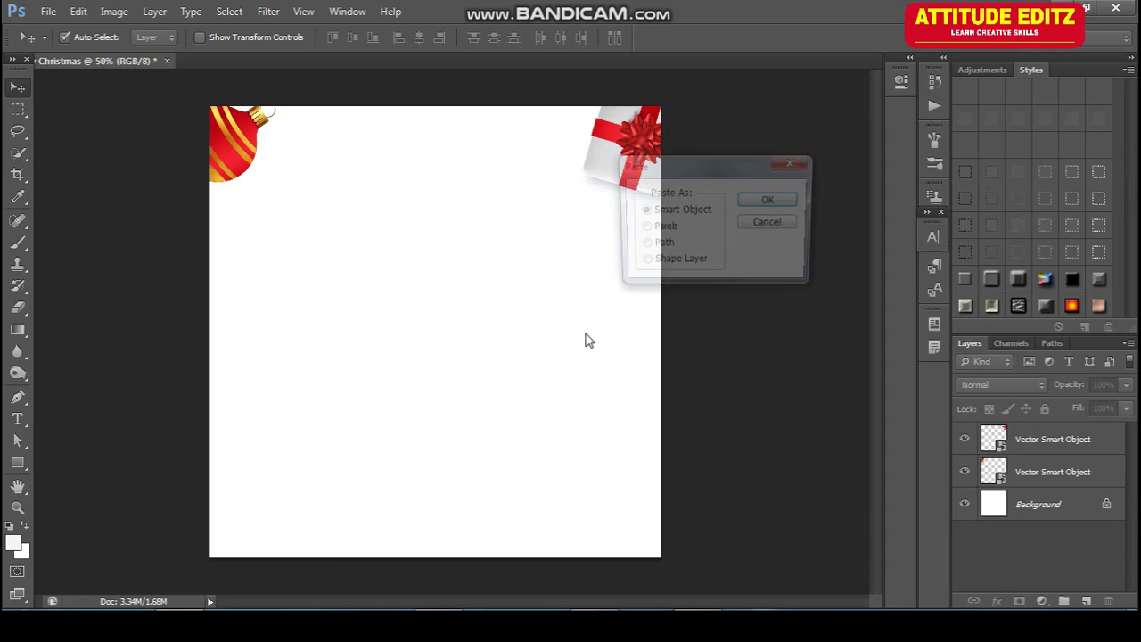
left_click(743, 207)
Step: Enlarge the snowflake to about 158% and place it at the canvas's top edge, overlapping the gift box
left_click_drag(462, 365, 491, 390)
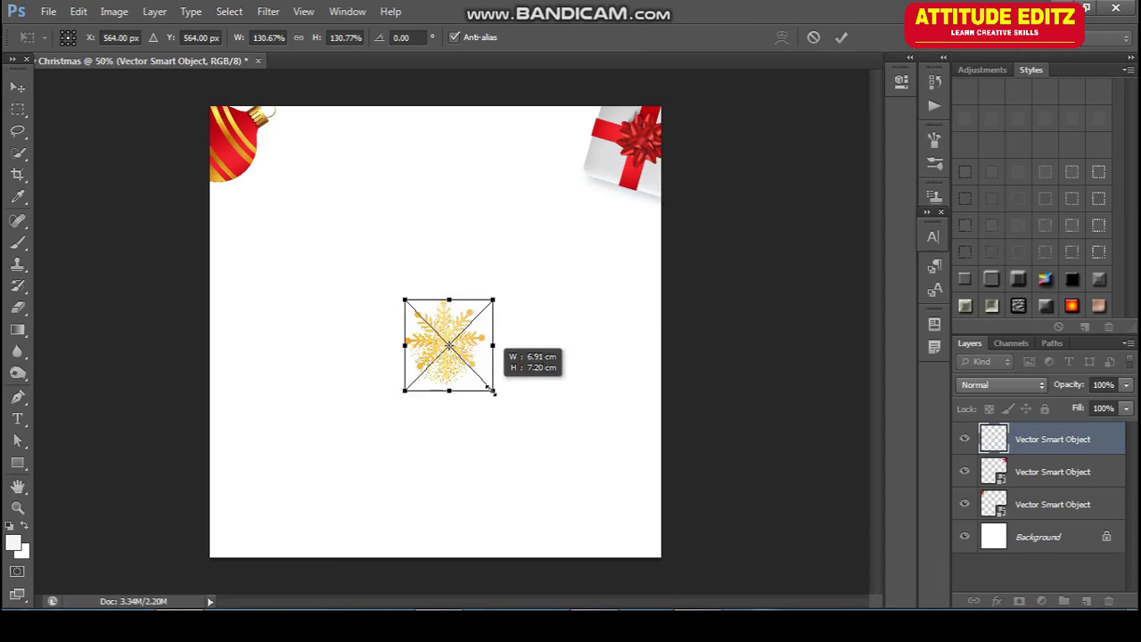
left_click_drag(476, 352, 601, 140)
key("Return")
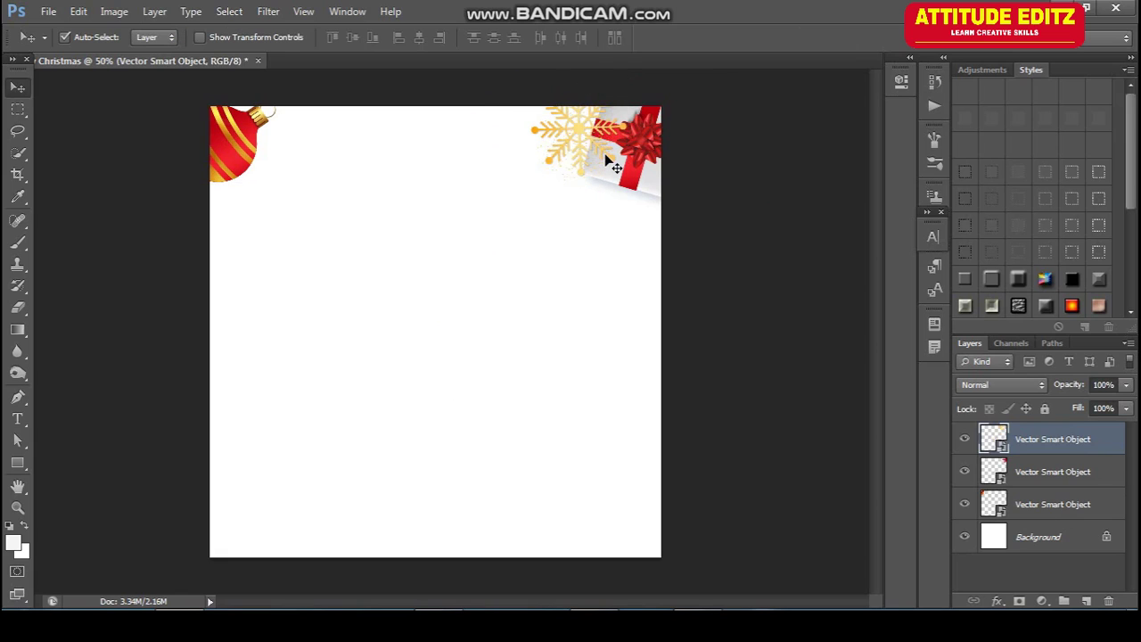
Step: Send the snowflake behind the gift box, scale it to about 143%, and move it to the canvas's right edge below the box
key("ctrl+bracketleft")
key("ctrl+t")
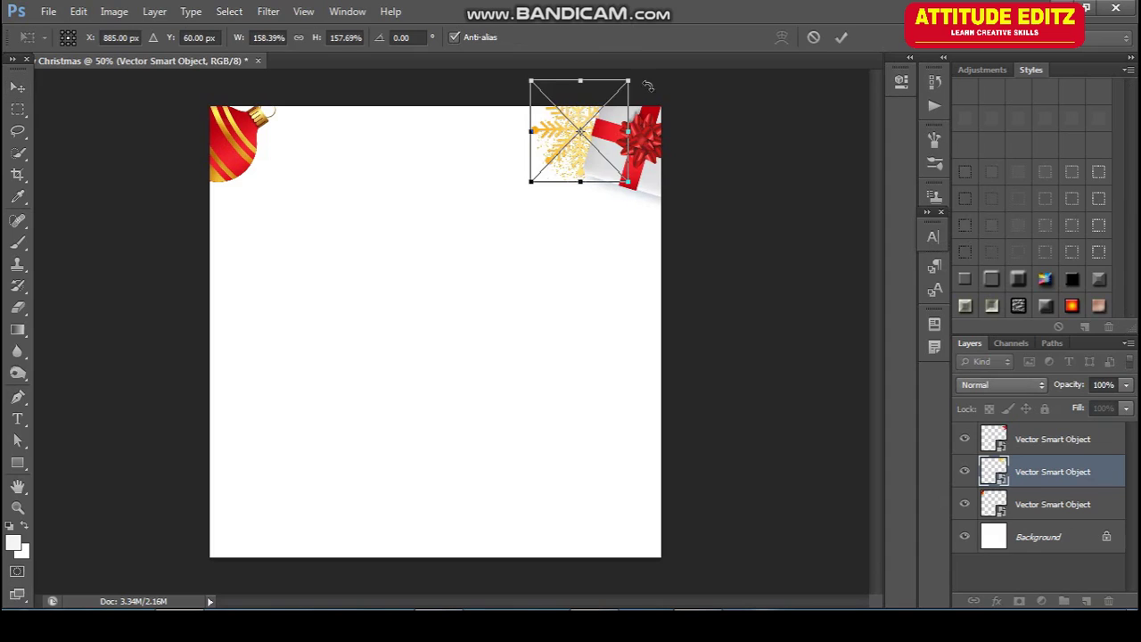
left_click_drag(635, 81, 624, 101)
left_click_drag(586, 134, 599, 153)
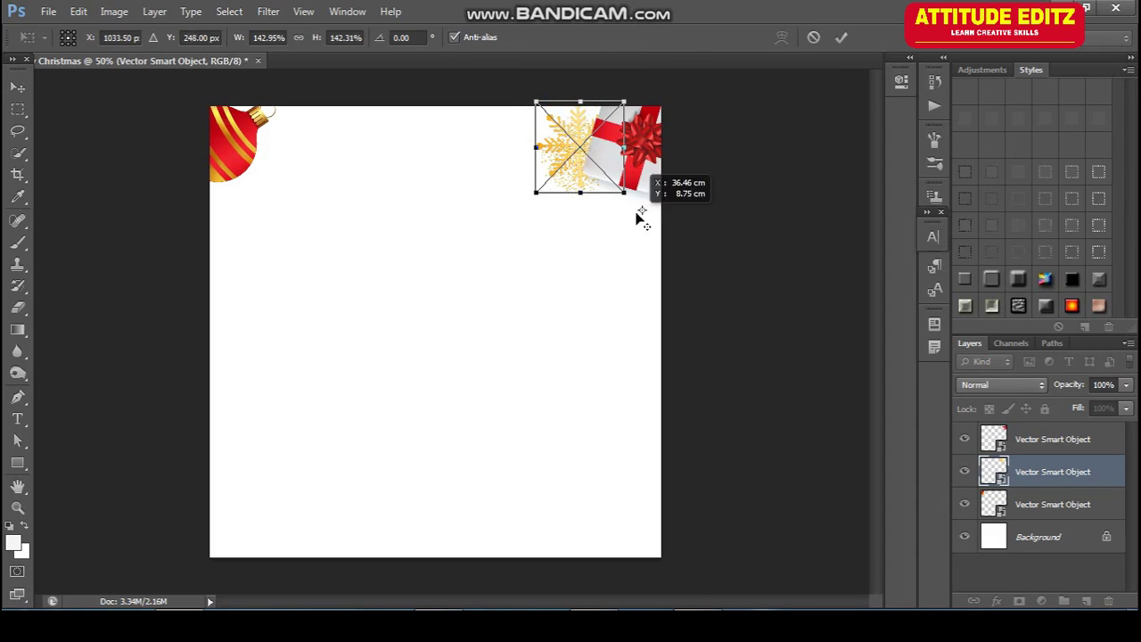
left_click_drag(578, 164, 656, 222)
key("Return")
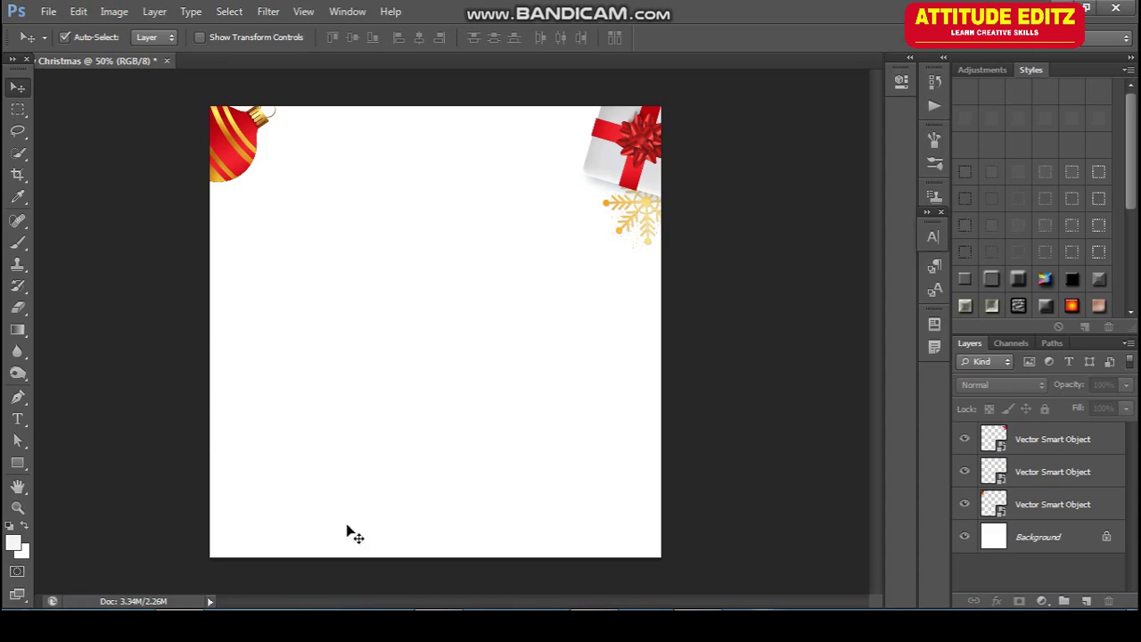
Step: Copy the string of lights from the Illustrator elements file and paste it into the Photoshop document as a Smart Object
left_click(604, 625)
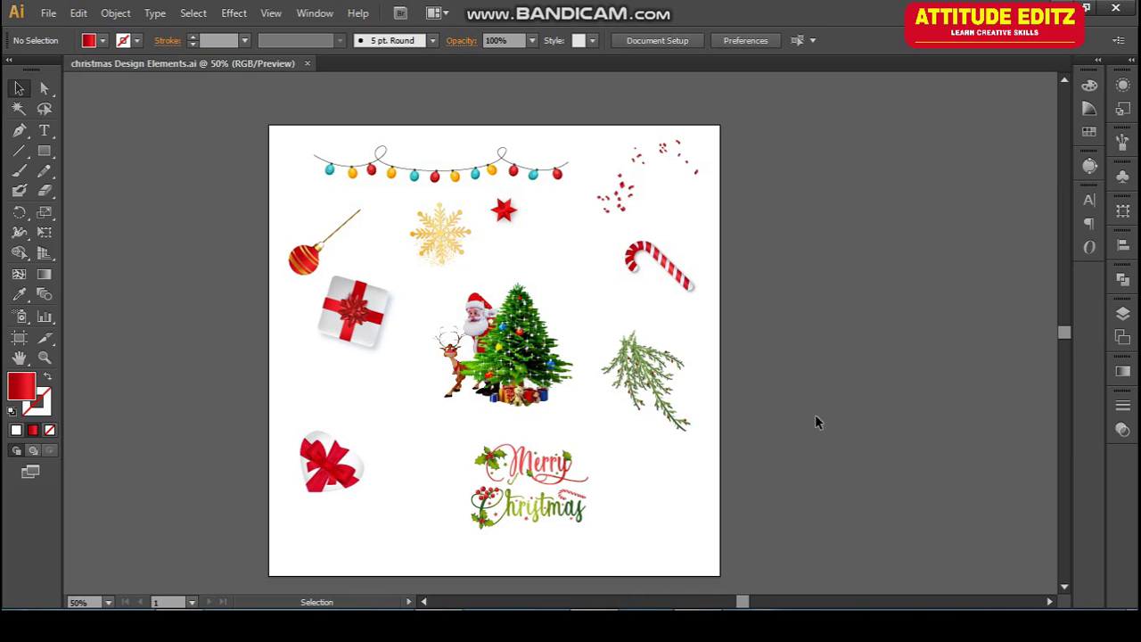
left_click(480, 174)
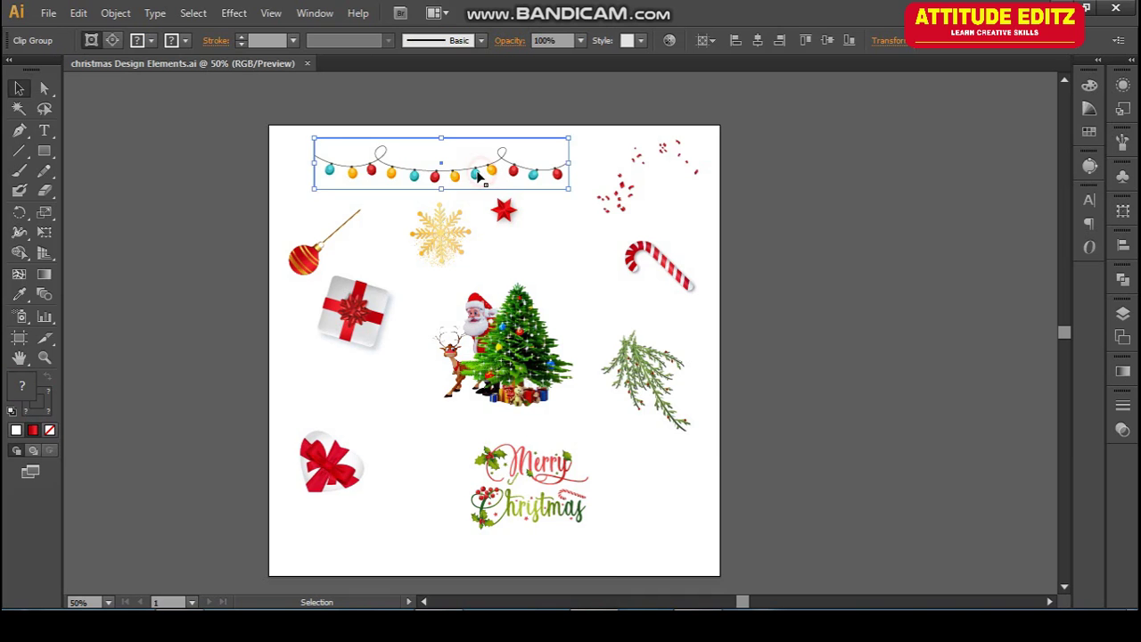
left_click(777, 285)
key("alt+Tab")
key("ctrl+v")
left_click(771, 198)
Step: Enlarge the string of lights to about 142% wide and place it along the canvas's top edge between the bauble and the gift box
left_click_drag(446, 347, 417, 140)
mouse_move(543, 147)
left_mouse_down()
mouse_move(614, 161)
mouse_move(558, 130)
left_mouse_up()
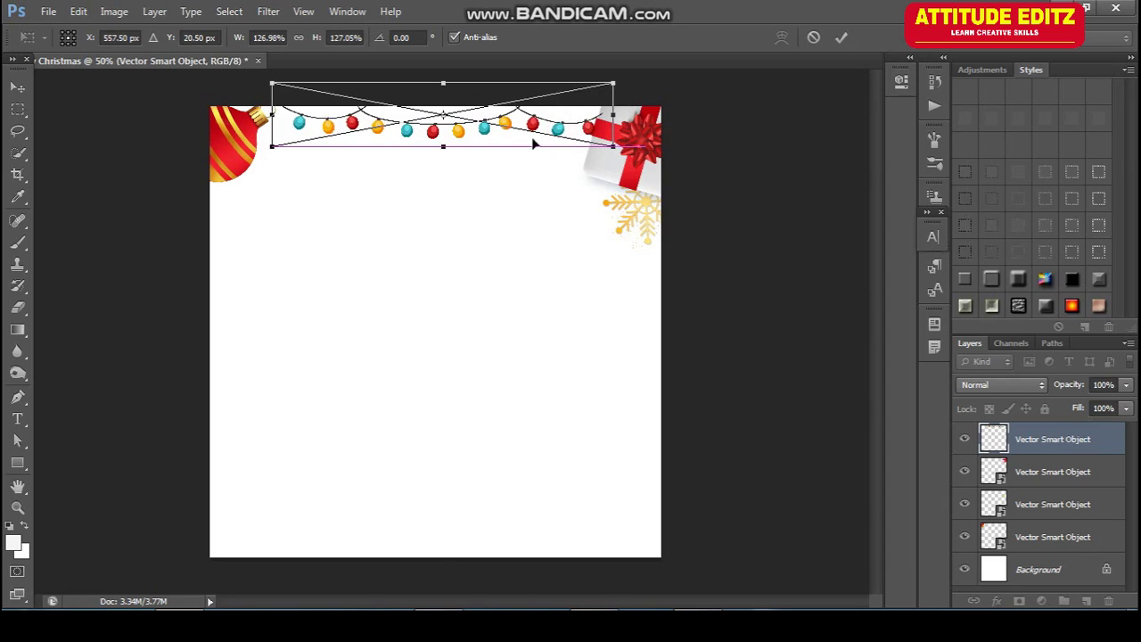
left_click_drag(259, 146, 251, 161)
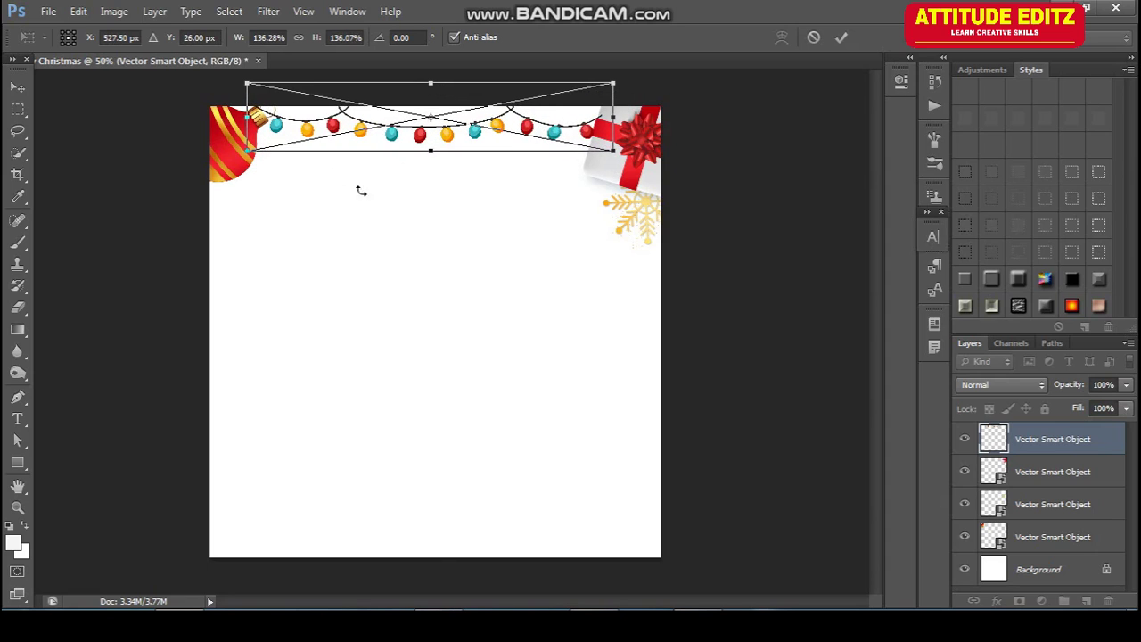
left_click_drag(637, 162, 643, 167)
left_click_drag(484, 132, 497, 128)
left_click_drag(632, 151, 642, 153)
key("Return")
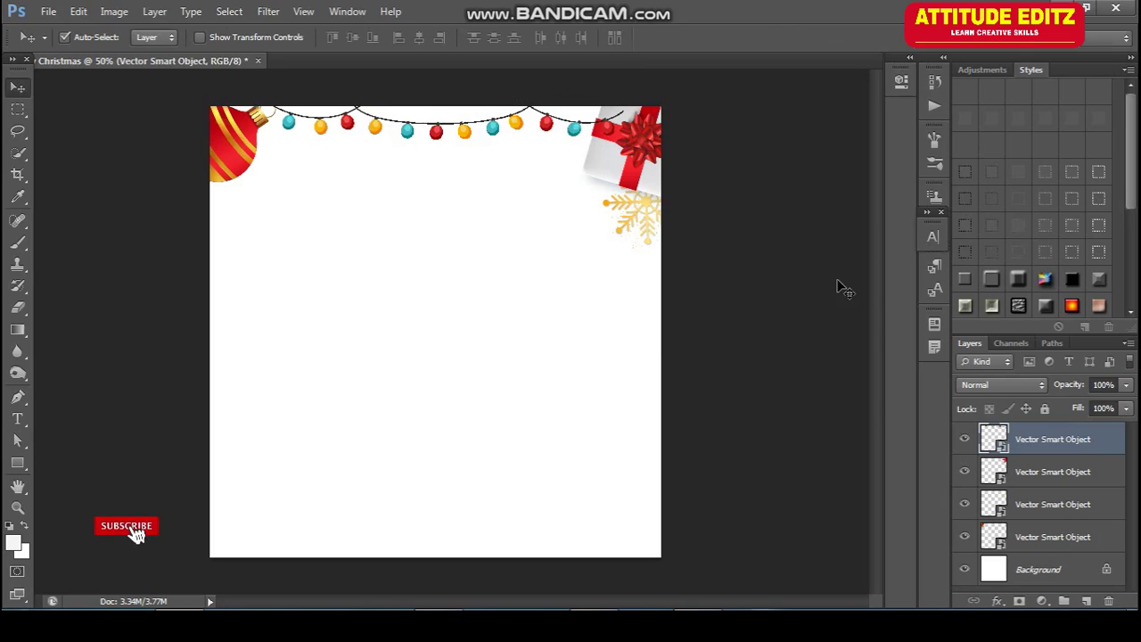
Step: Send the lights layer below all other decorations and tilt the string about -0.6° so it runs behind the bauble and gift box
key("ctrl+[")
key("ctrl+[")
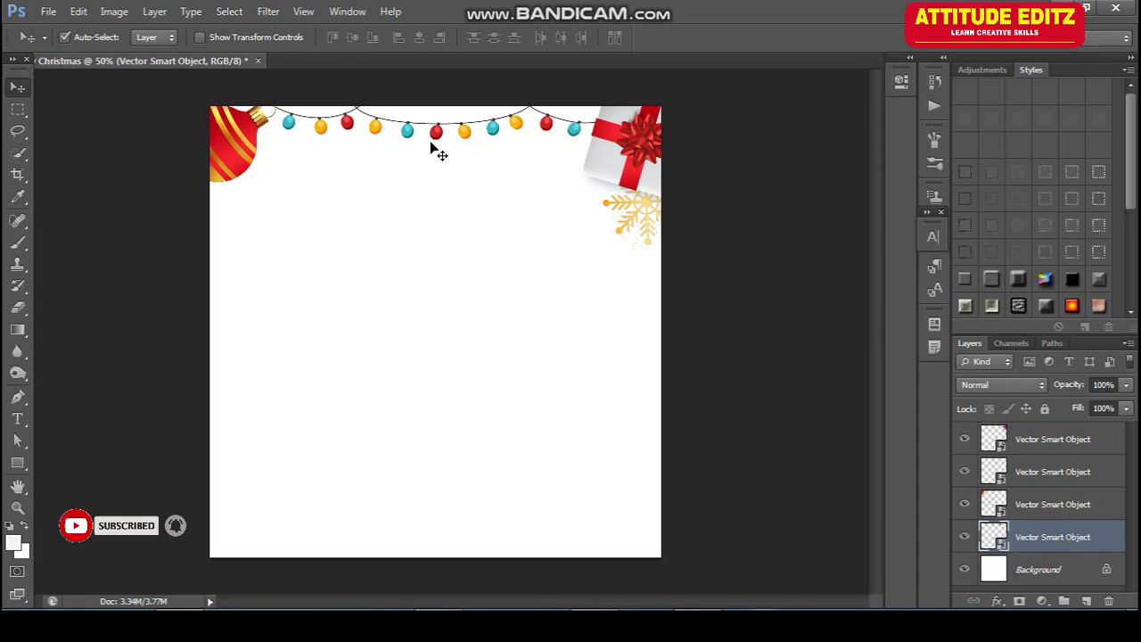
key("ctrl+t")
left_click_drag(261, 125, 254, 118)
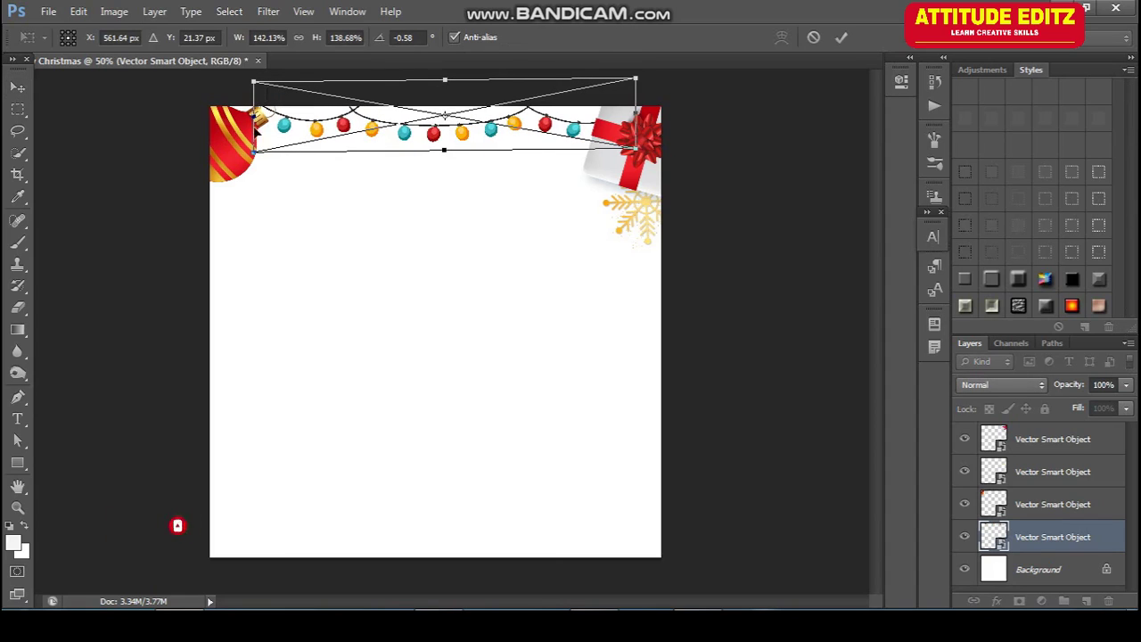
left_click_drag(638, 120, 635, 99)
key("Return")
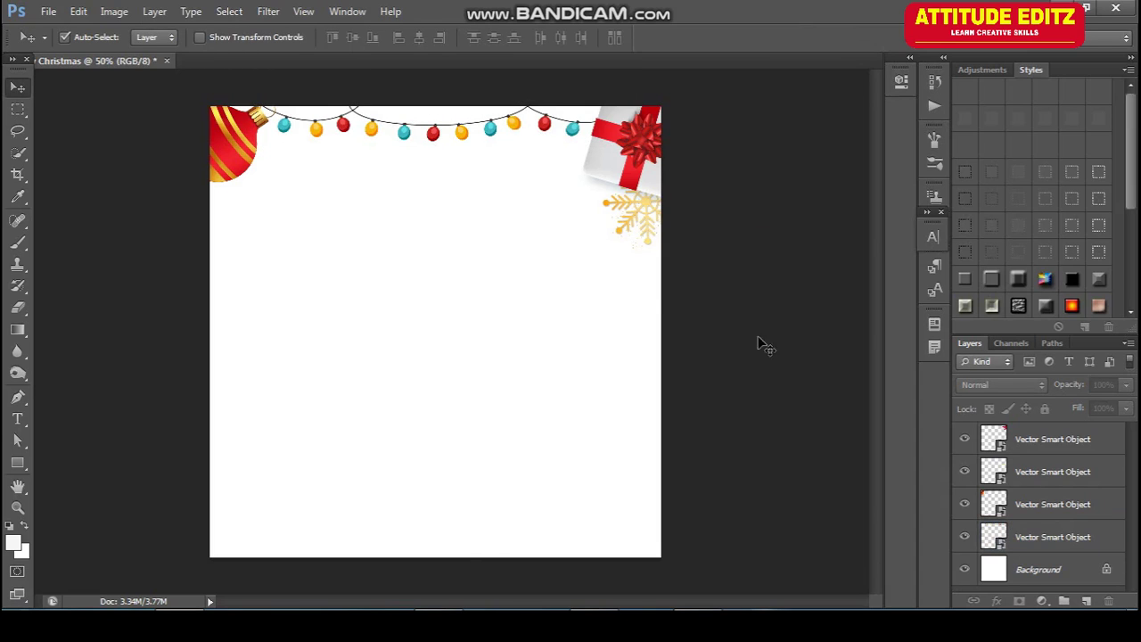
Step: Copy the heart-shaped gift box from the Illustrator elements file and paste it into the Photoshop document as a Smart Object
key("alt+Tab")
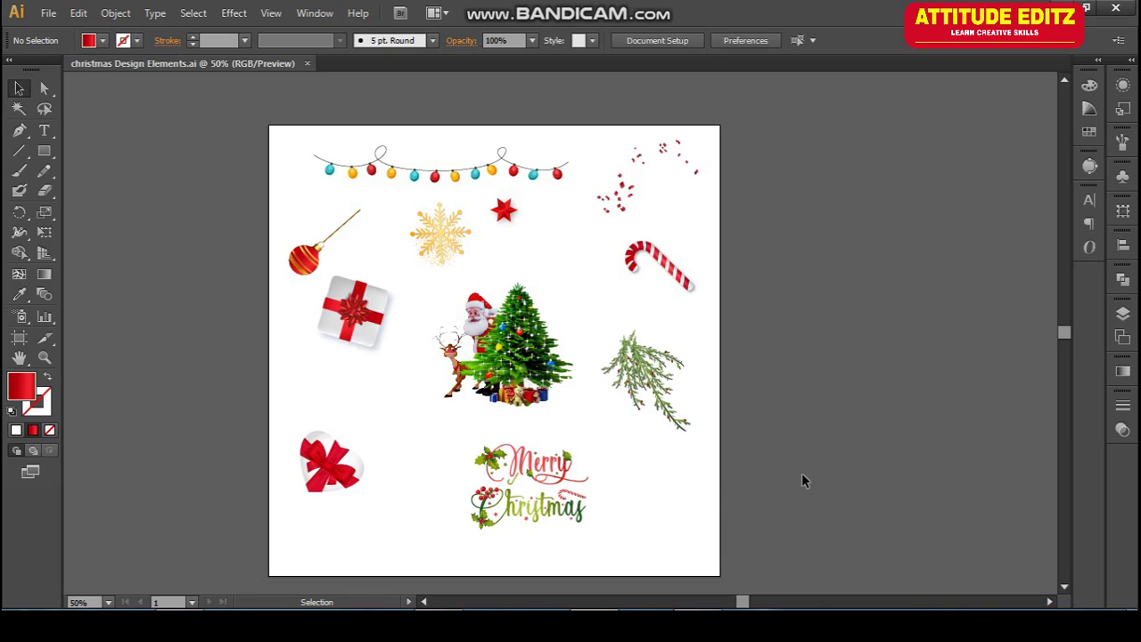
left_click(316, 472)
key("ctrl+c")
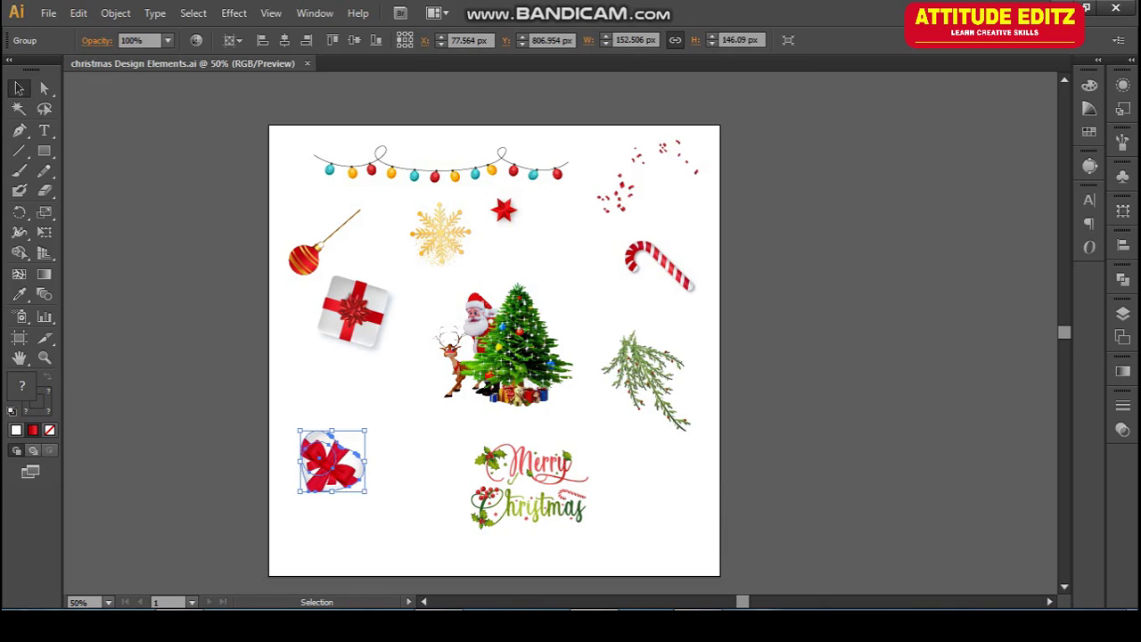
key("alt+Tab")
key("ctrl+v")
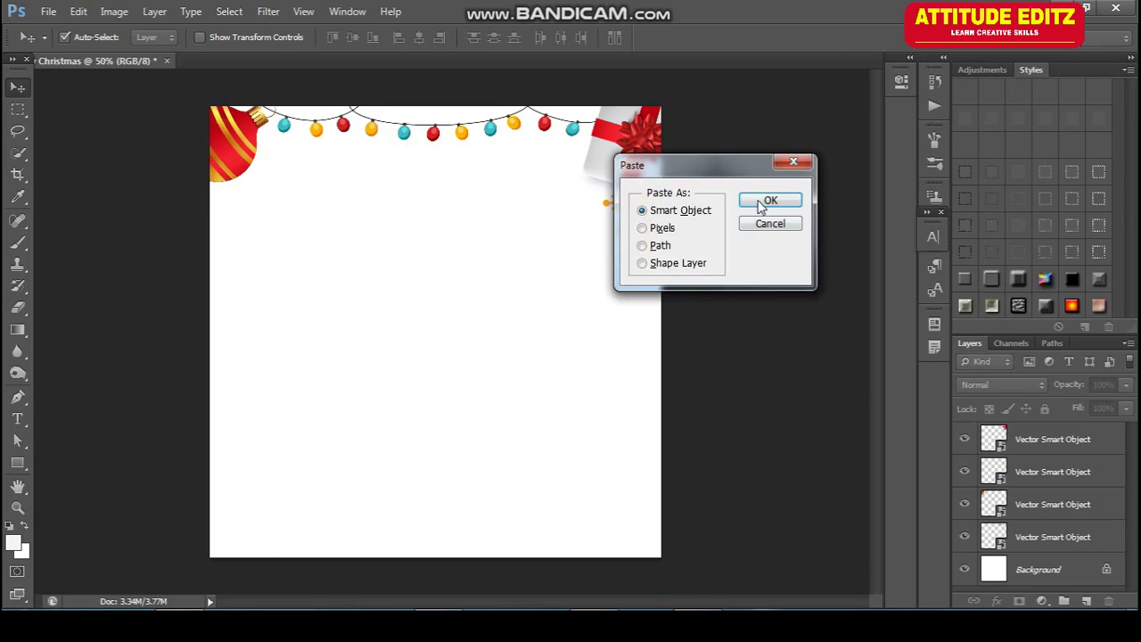
key("Return")
Step: Enlarge the heart-shaped gift box to about 185%, rotate it about 4.7°, and place it in the canvas's bottom-left corner
left_click_drag(399, 374, 332, 435)
left_click_drag(452, 362, 303, 526)
left_click_drag(325, 447, 329, 443)
left_click_drag(403, 438, 406, 451)
left_click_drag(330, 451, 319, 461)
left_click_drag(281, 510, 294, 512)
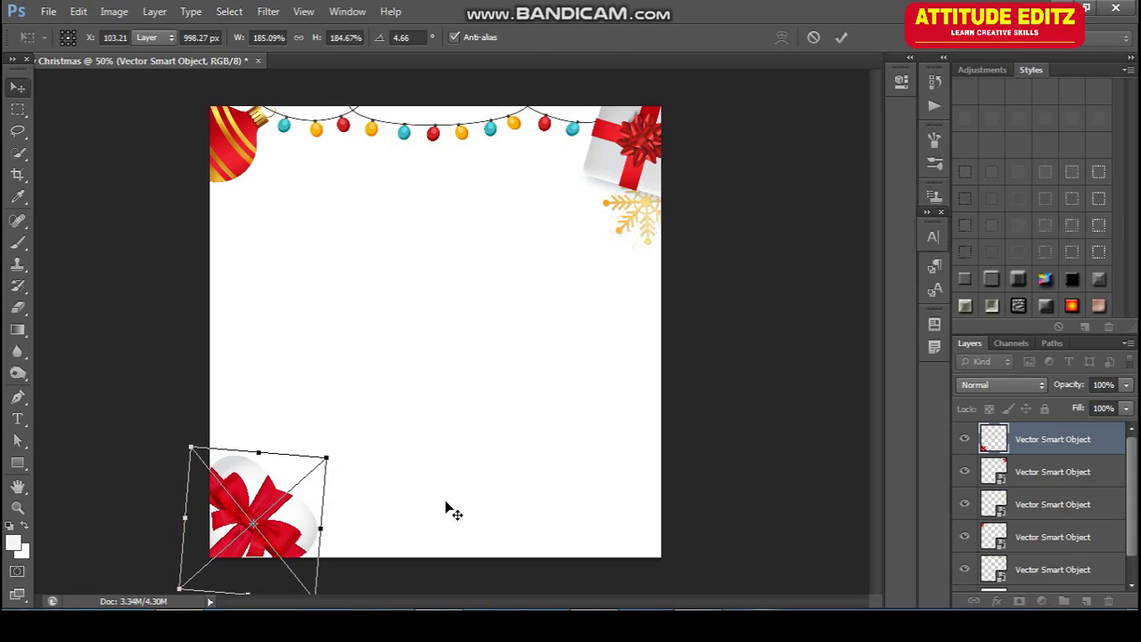
key("Return")
Step: Copy the red confetti from the Illustrator elements file and paste it into the Photoshop document as a Smart Object
key("alt+Tab")
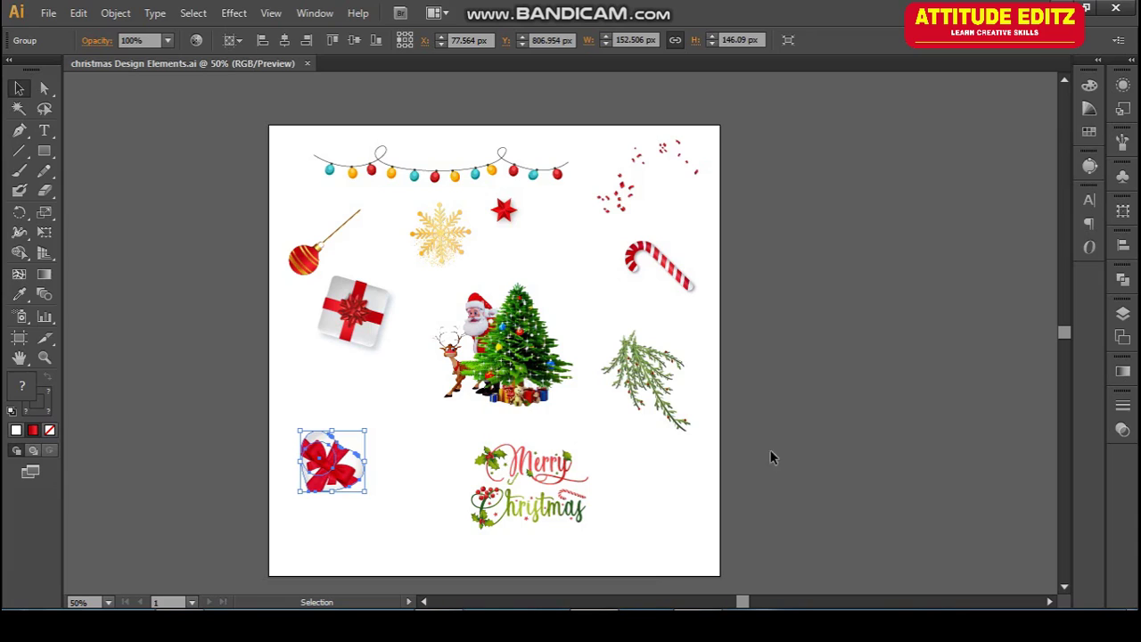
left_click(617, 203)
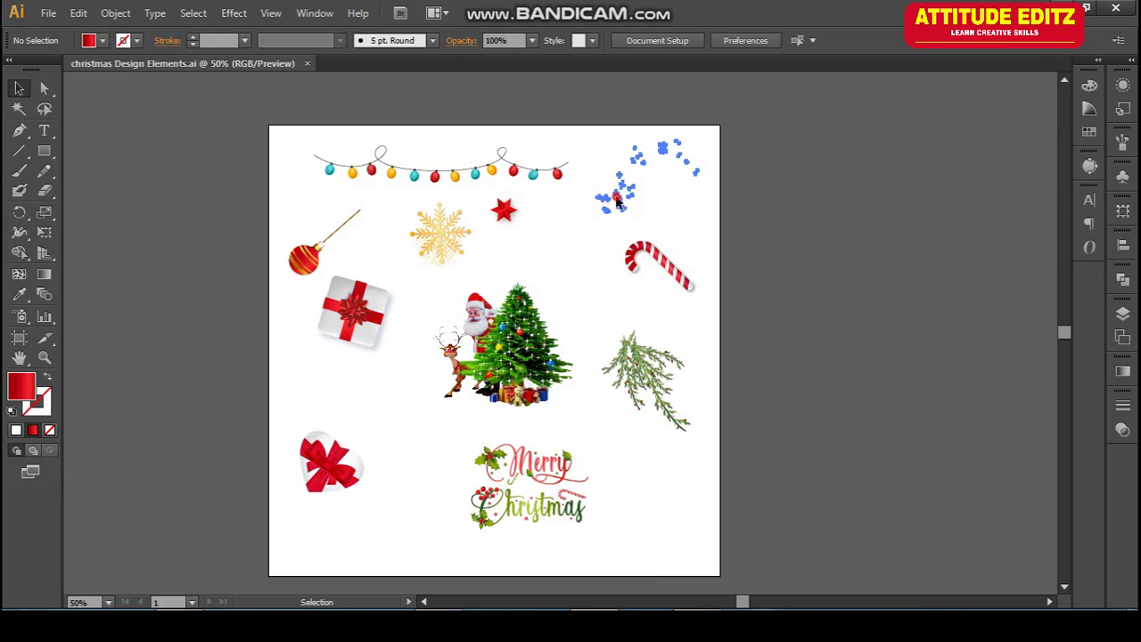
left_click(697, 559)
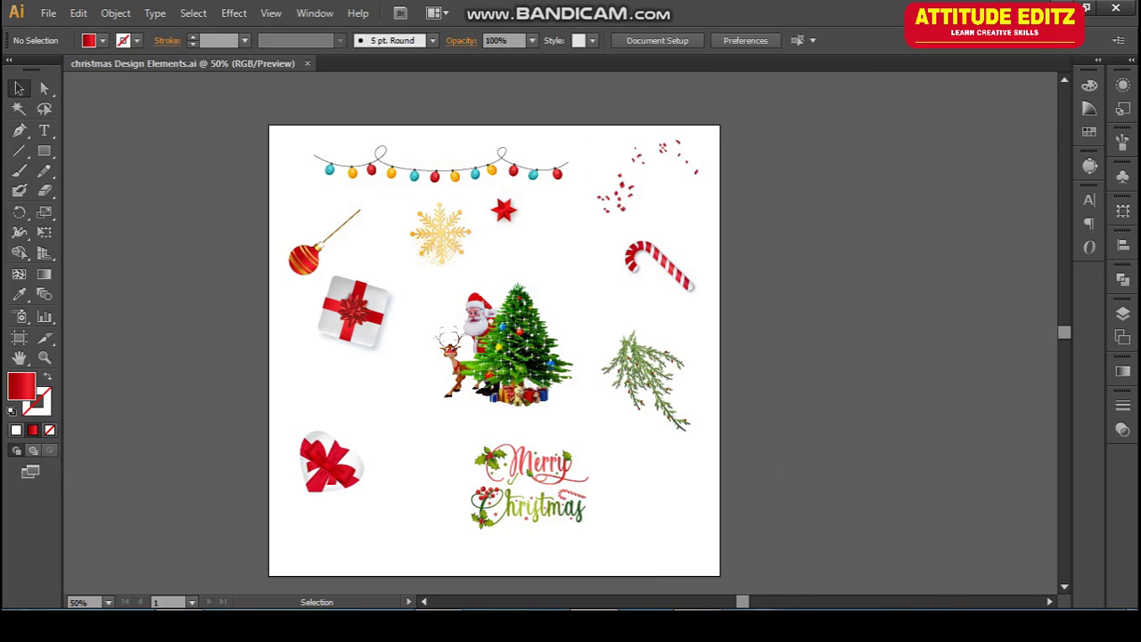
key("alt+Tab")
key("ctrl+v")
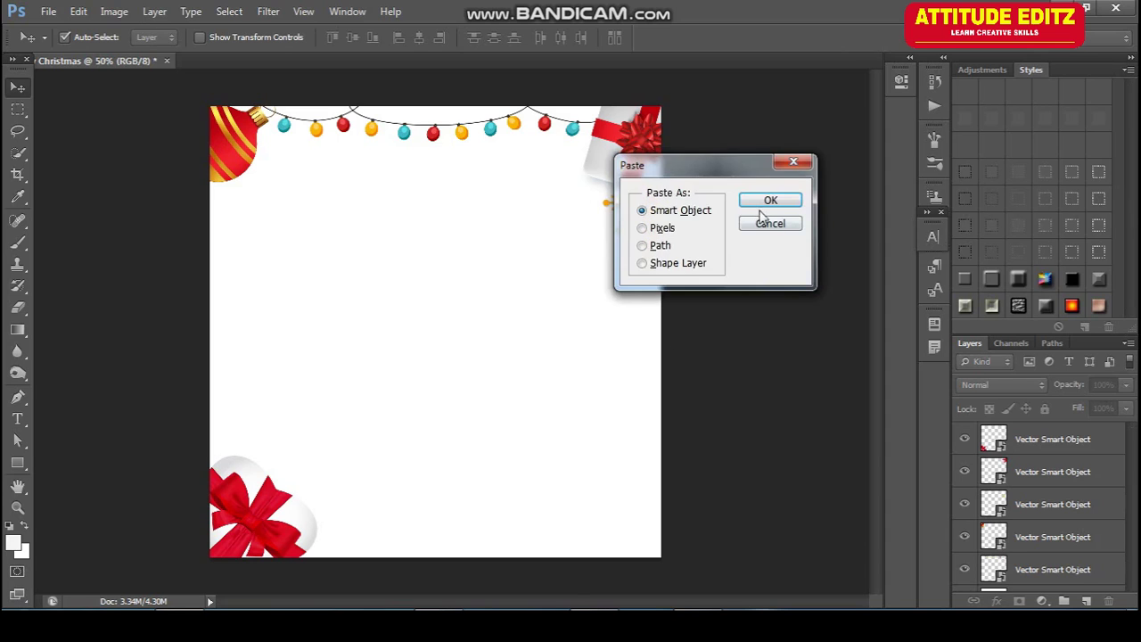
left_click(763, 203)
Step: Enlarge the confetti to about 215% and place it in the canvas's top-left corner over the bauble
left_click_drag(489, 368, 296, 193)
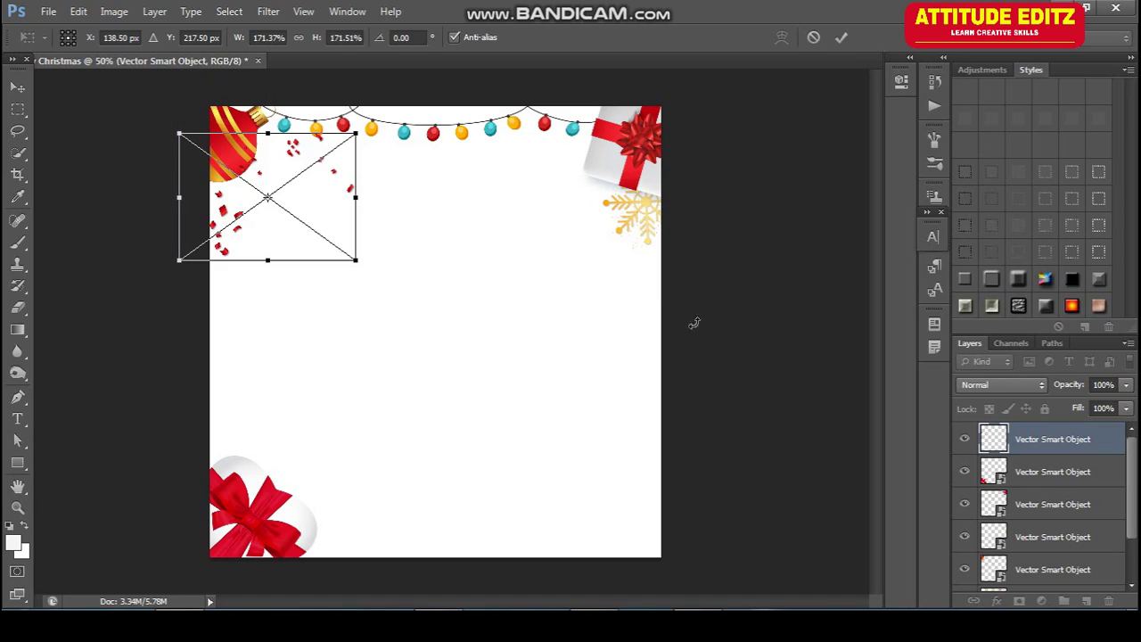
left_click_drag(356, 134, 401, 102)
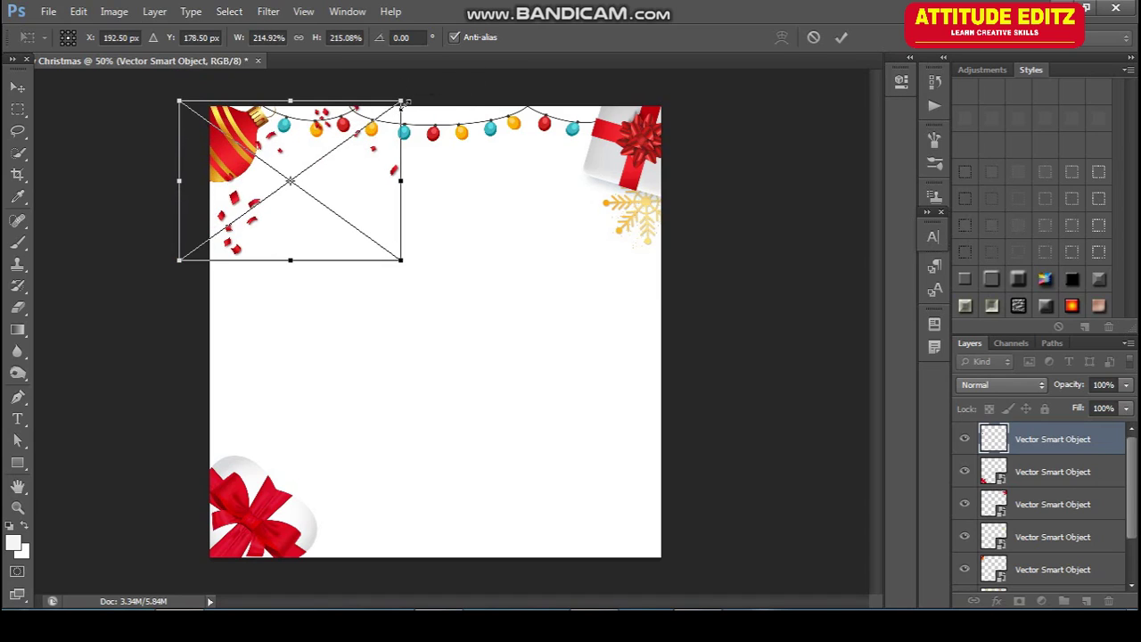
key("Return")
Step: Send the confetti layer below the bauble and the string of lights in the layer stack
key("alt+bracketleft")
key("alt+bracketleft")
key("alt+bracketleft")
key("alt+bracketleft")
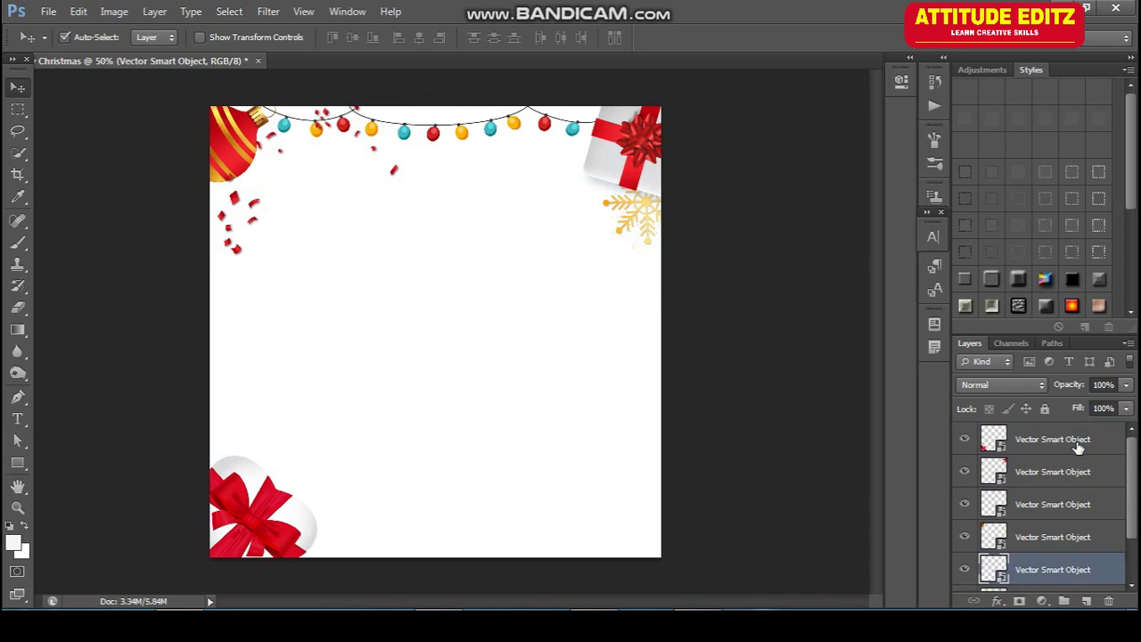
key("ctrl+bracketleft")
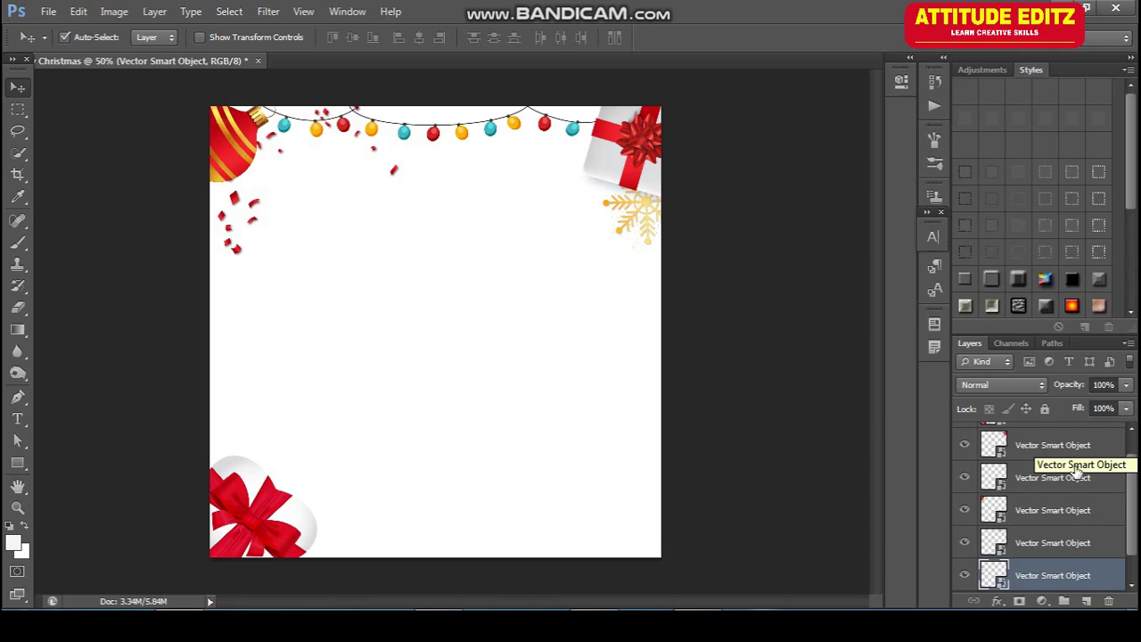
Step: Rotate the confetti clockwise and reposition it beside the bauble, just under the string of lights
left_click_drag(235, 256, 233, 223)
left_click_drag(386, 323, 393, 324)
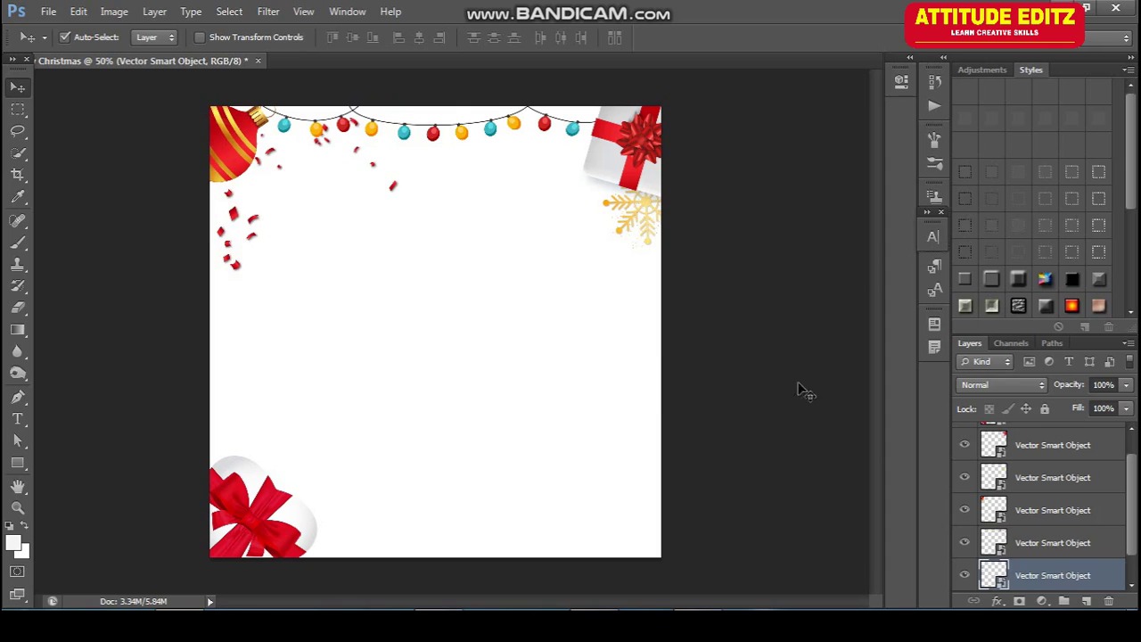
left_click_drag(232, 267, 298, 205)
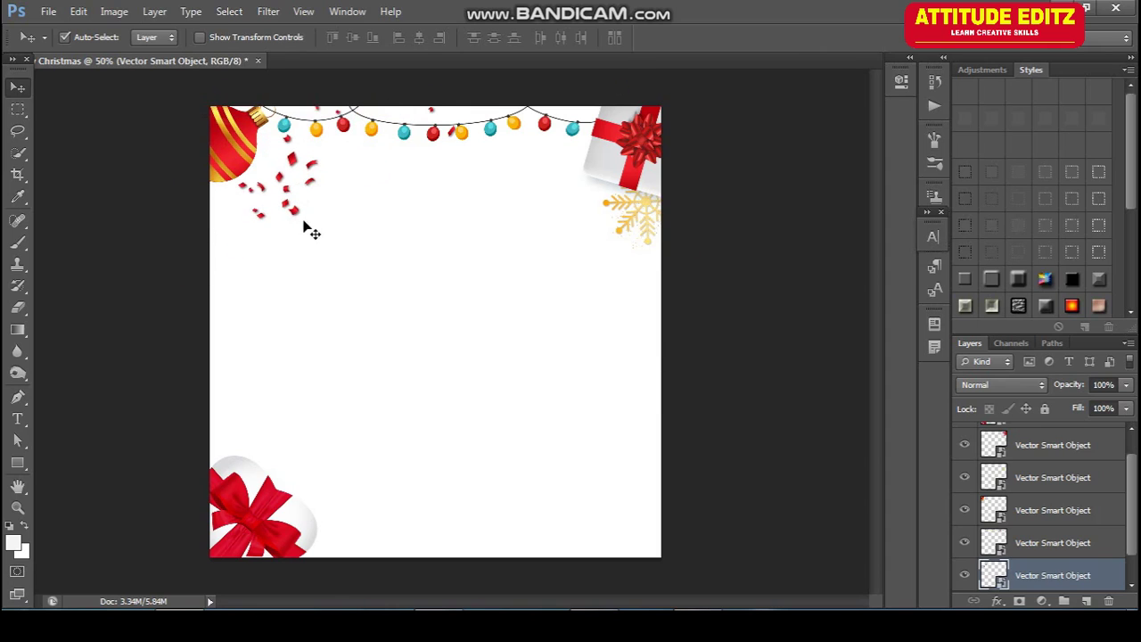
key("ctrl+t")
left_click_drag(271, 289, 182, 183)
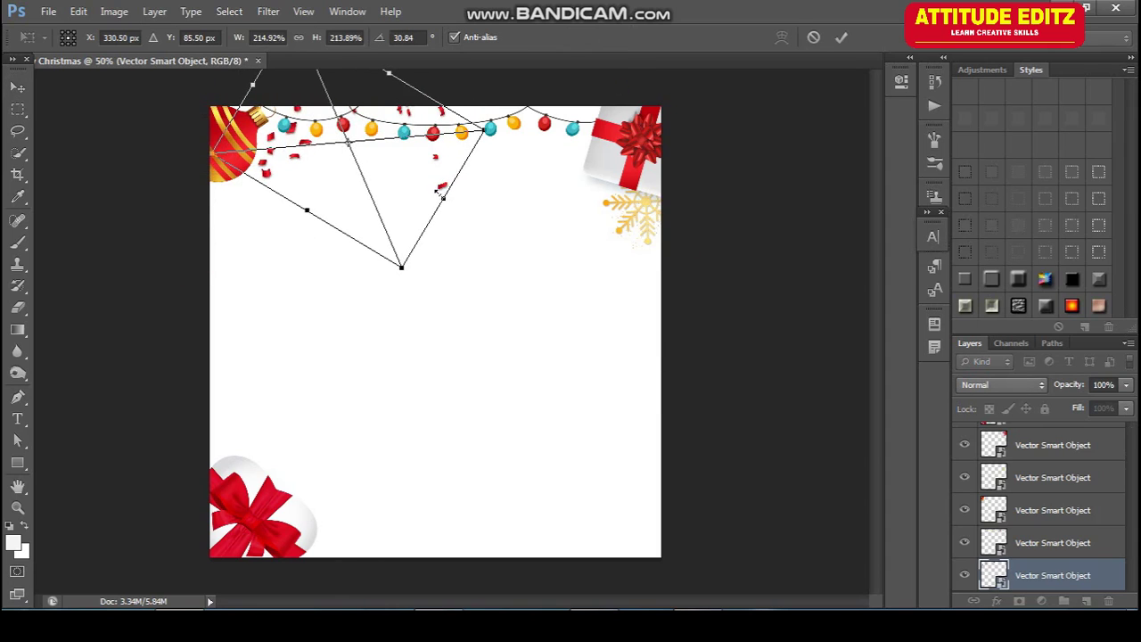
left_click_drag(437, 167, 462, 162)
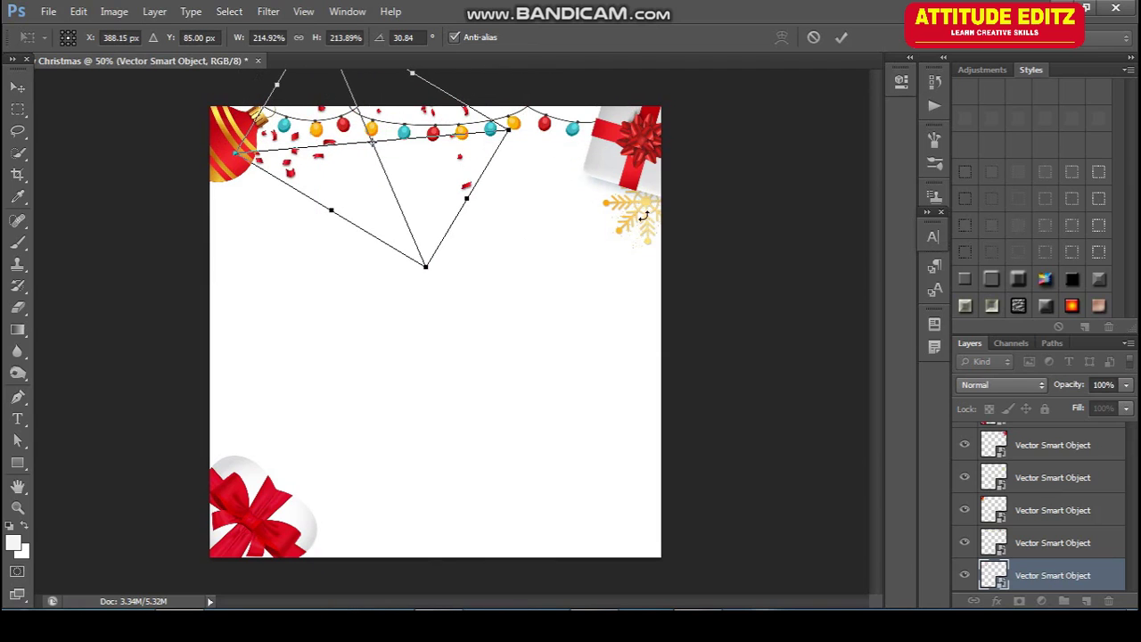
left_click_drag(459, 287, 521, 234)
left_click_drag(375, 195, 364, 184)
key("Return")
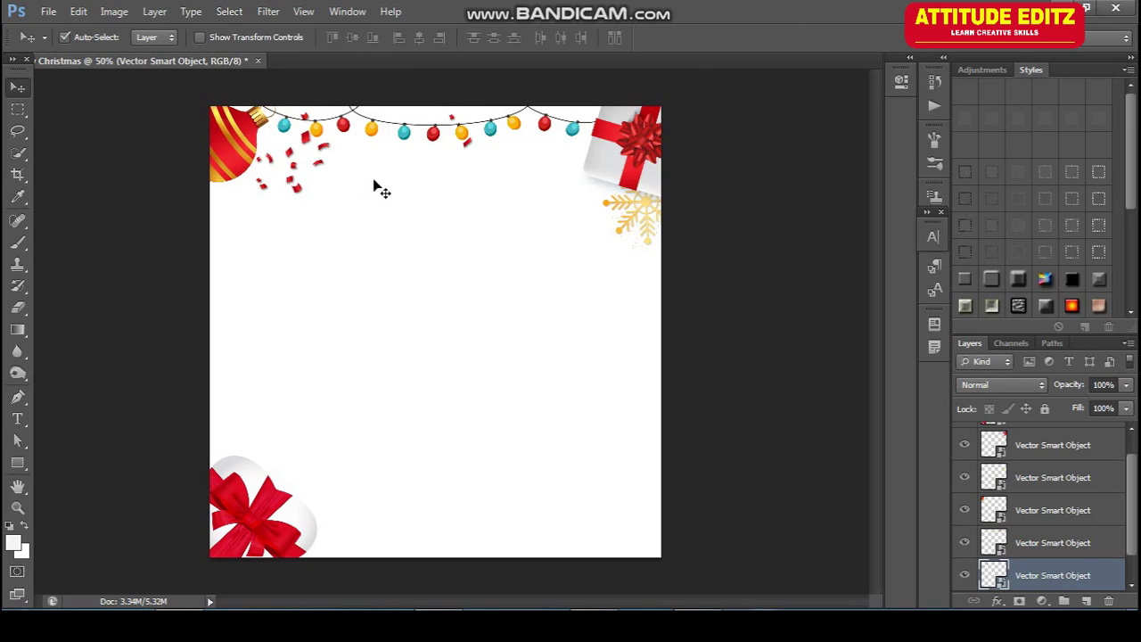
left_click(747, 381)
Step: Duplicate the gold snowflake to the canvas's left edge under the bauble and send the copy behind the bauble
left_click(644, 230)
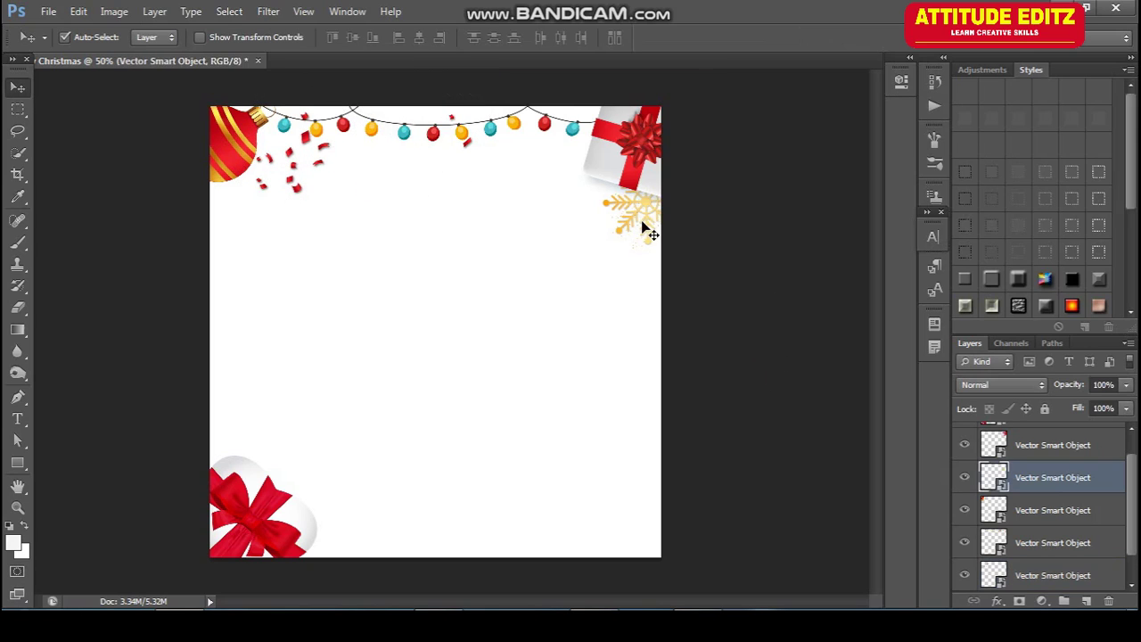
left_click_drag(654, 232, 221, 239)
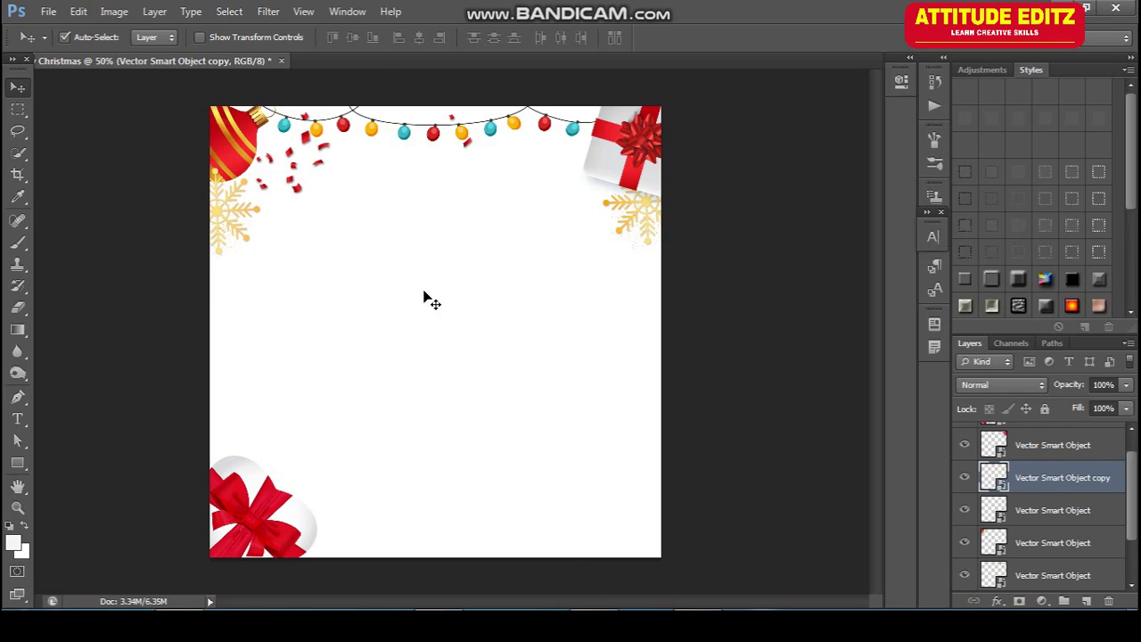
key("ctrl+bracketleft")
key("ctrl+bracketleft")
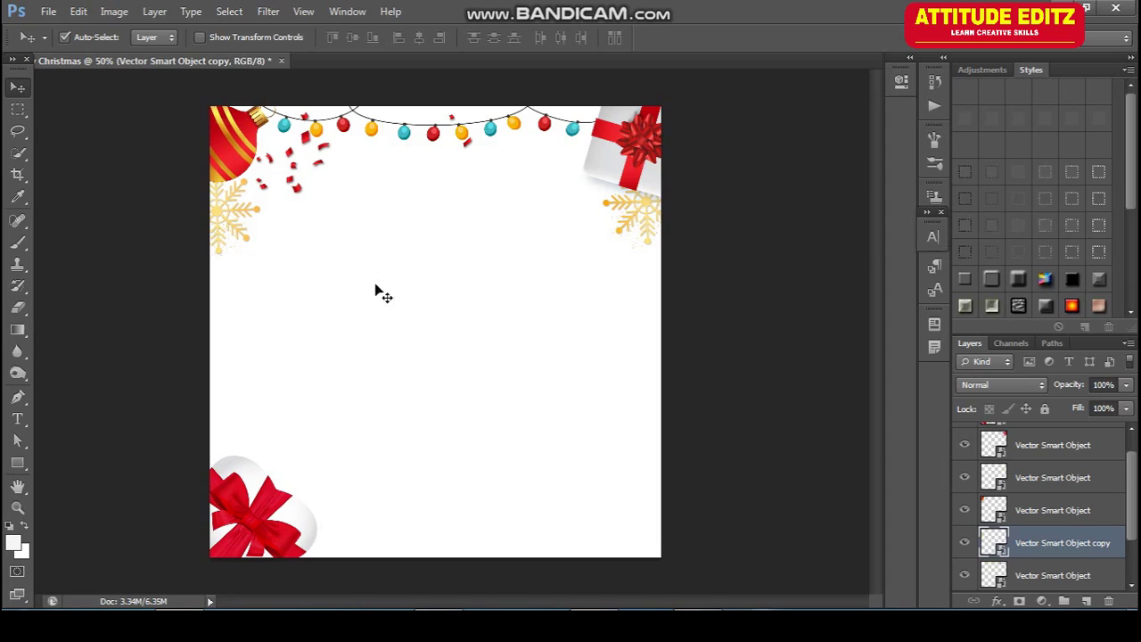
left_click(224, 224)
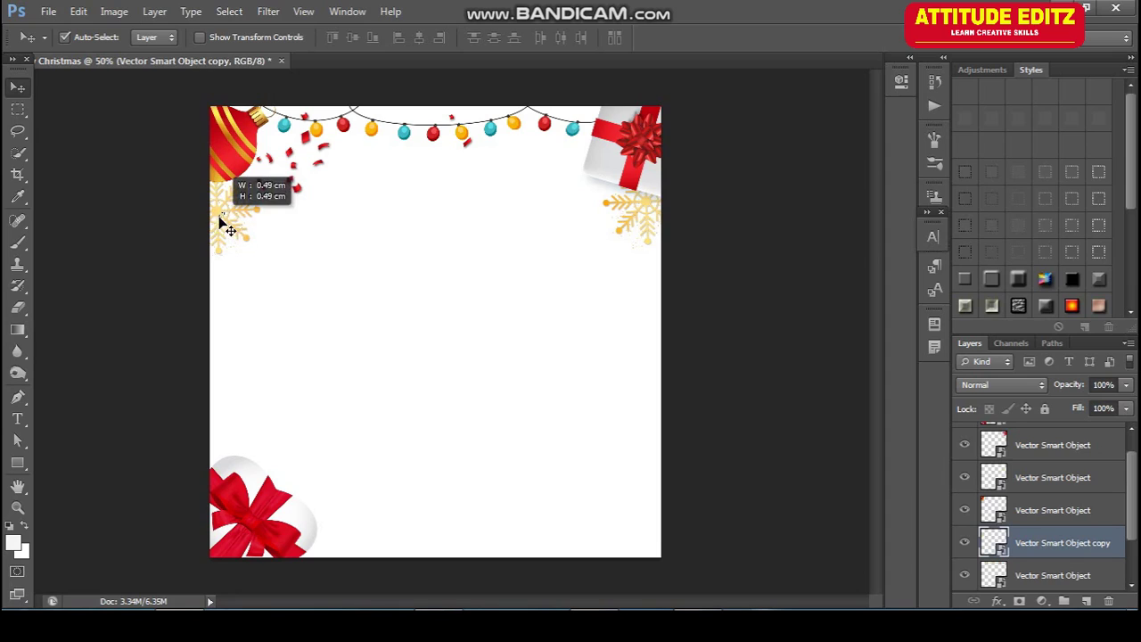
left_click(177, 248)
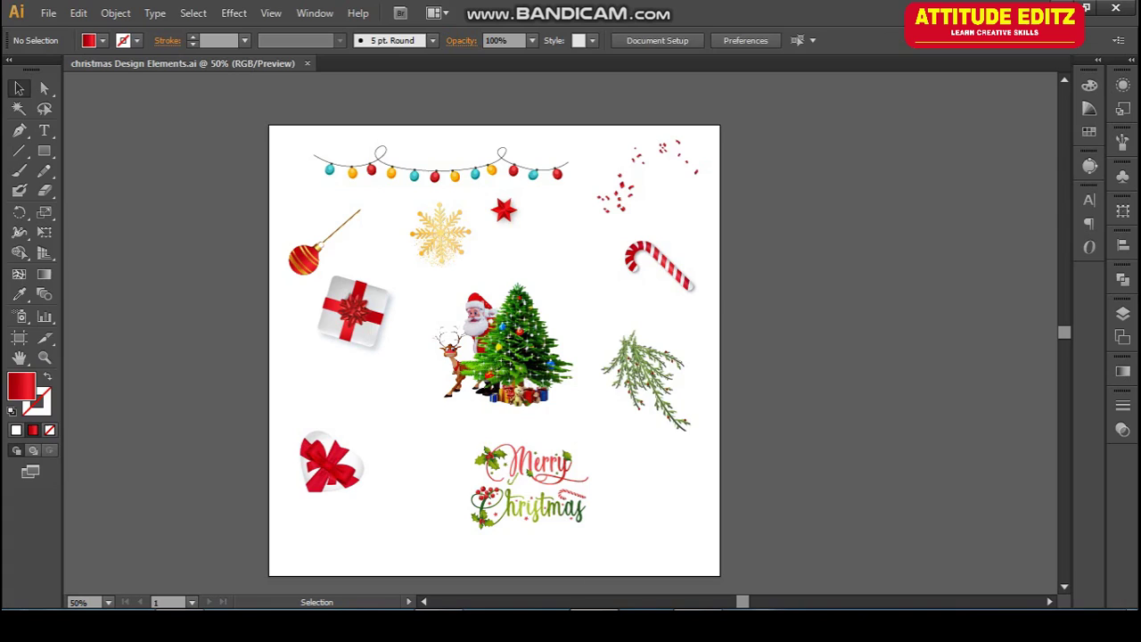
Step: Copy the green berry branch from the Illustrator elements file and paste it into the Photoshop document as a Smart Object
left_click(647, 379)
left_click(808, 431)
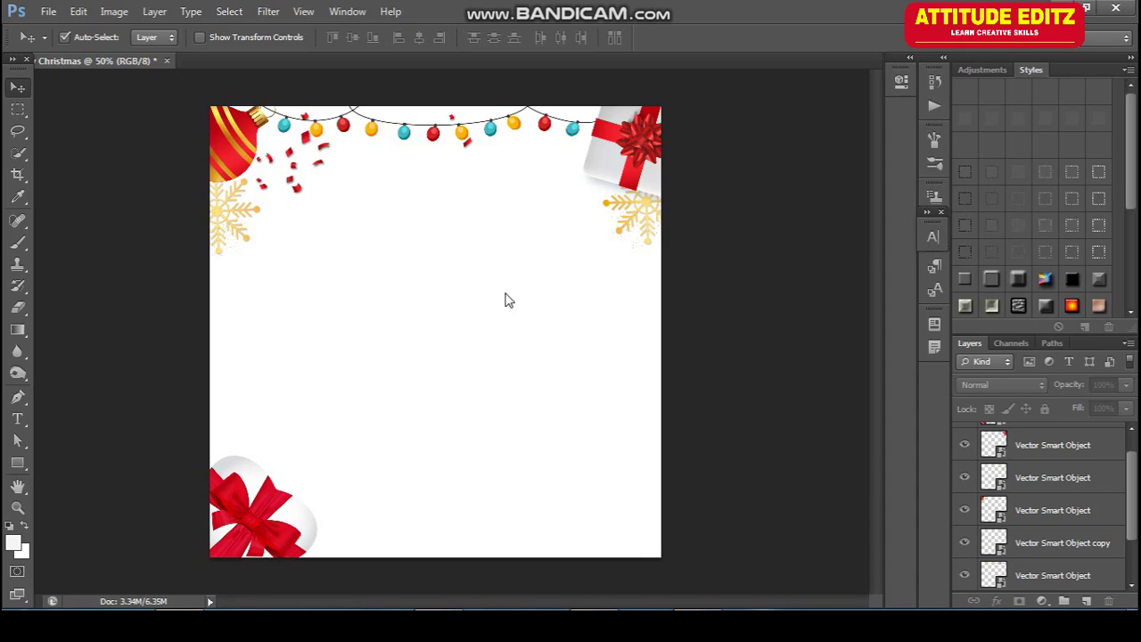
key("ctrl+v")
left_click(773, 201)
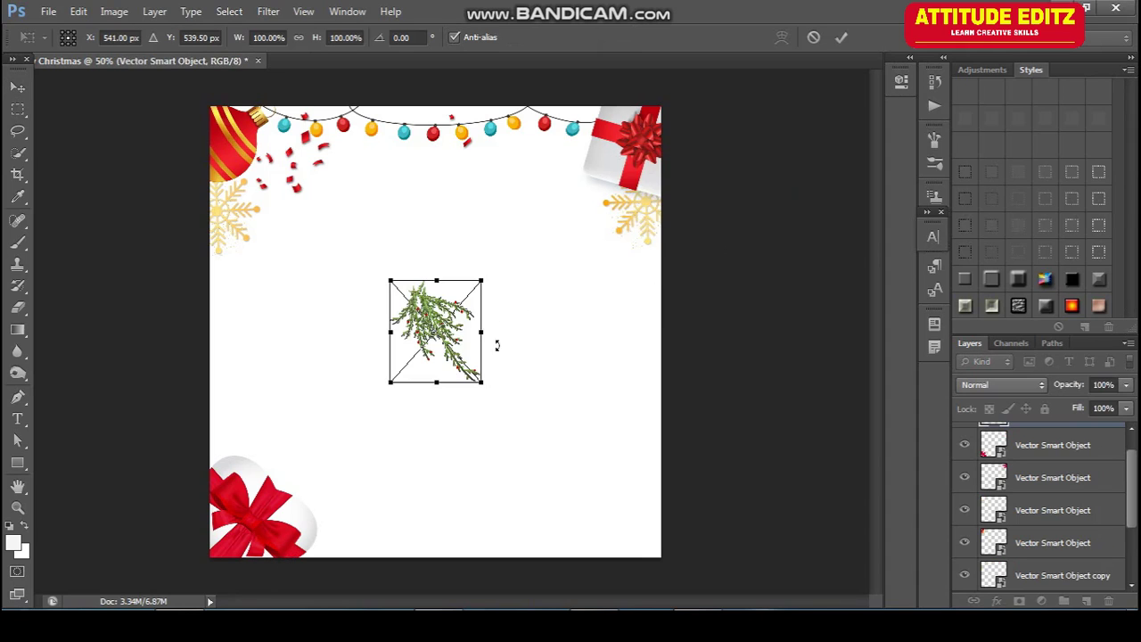
Step: Place the green branch at the canvas's left edge below the snowflake and rotate it about -17.3°
left_click_drag(441, 321, 429, 140)
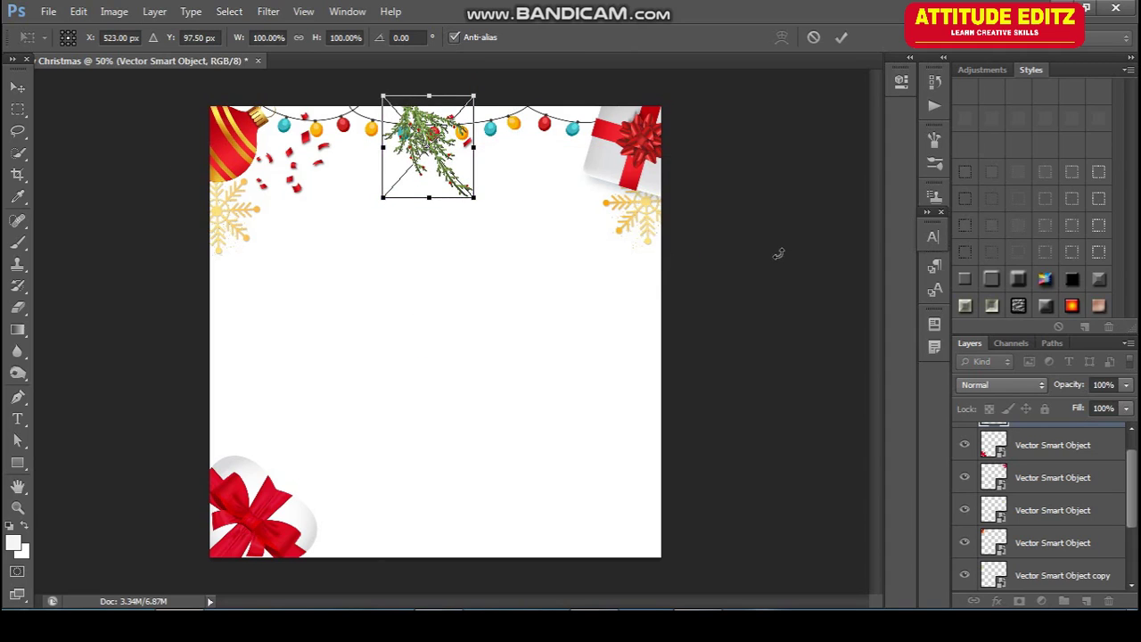
key("Return")
left_click_drag(423, 185, 225, 328)
key("ctrl+t")
left_click_drag(322, 402, 335, 345)
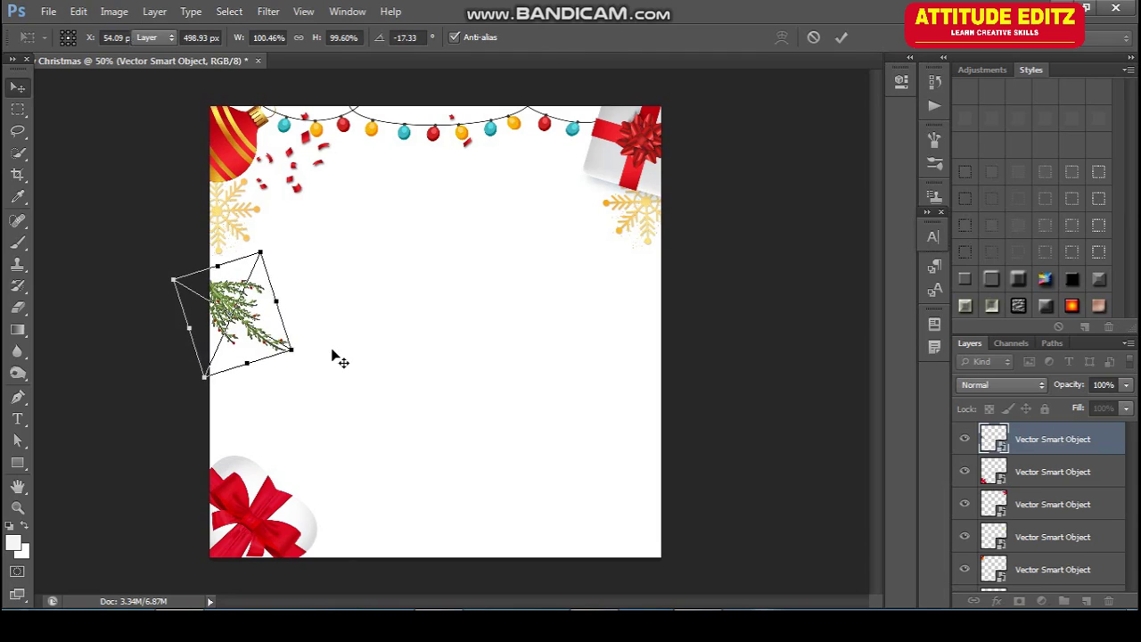
key("Return")
Step: Duplicate the green branch, flip and rotate the copy to about 88.4°, and place it at the lower part of the canvas's right edge
key("ctrl+j")
key("ctrl+t")
left_click_drag(290, 333, 651, 354)
right_click(627, 335)
left_click(675, 575)
left_click_drag(731, 319, 711, 453)
left_click_drag(651, 377, 643, 443)
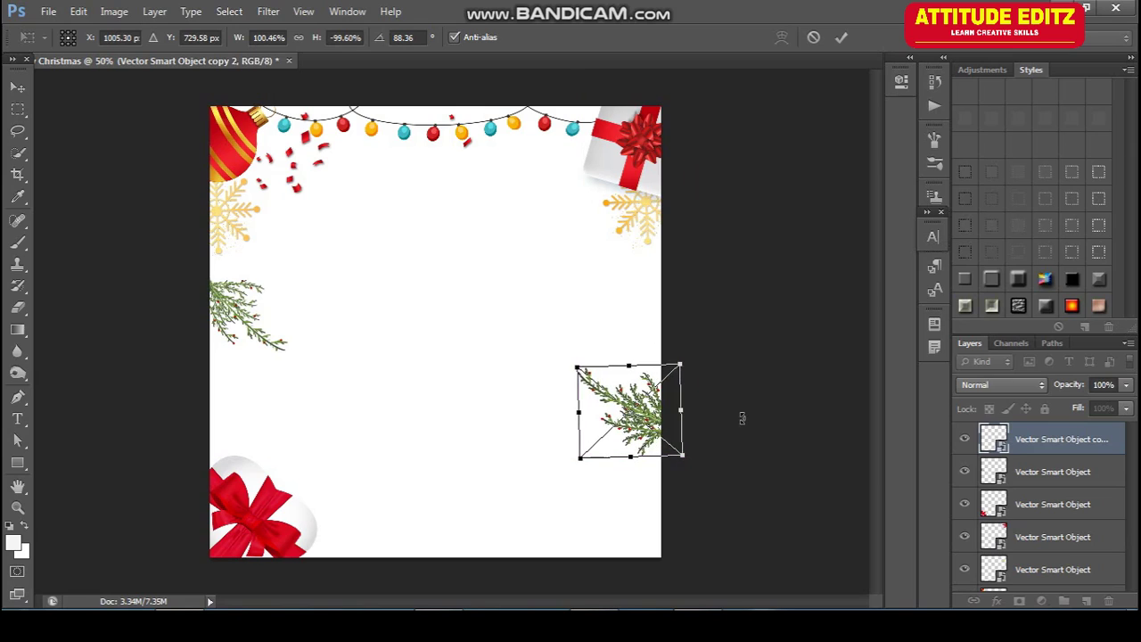
key("Return")
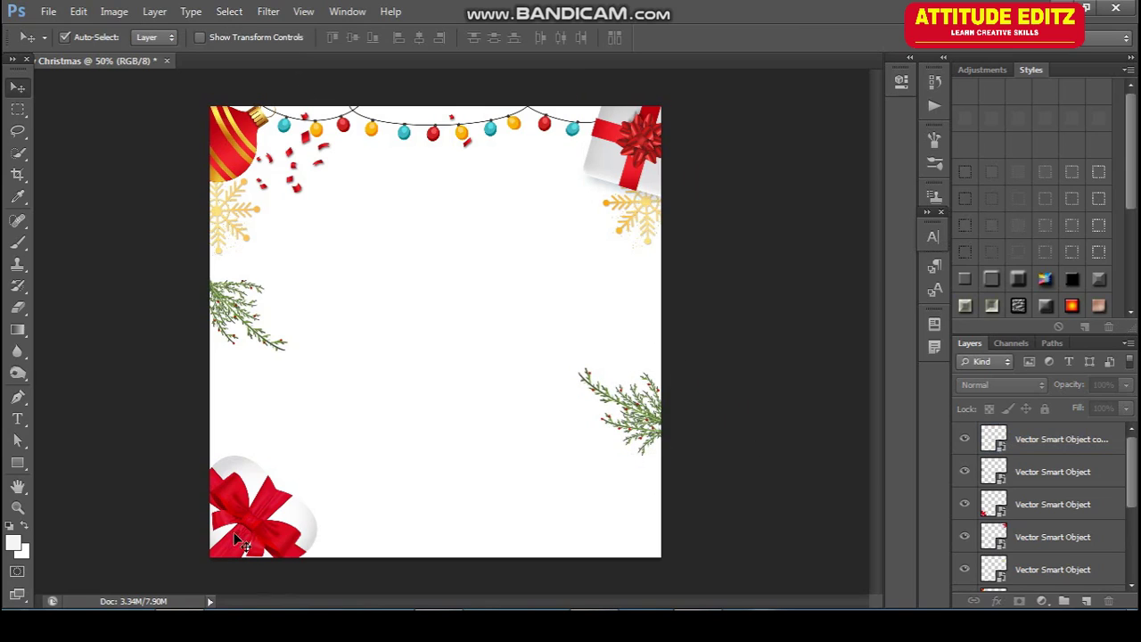
Step: Bring the candy cane from the Illustrator elements file into Photoshop as a Smart Object at the canvas's right edge, between snowflake and branch
left_click(594, 626)
left_click(663, 258)
key("ctrl+c")
left_click(782, 292)
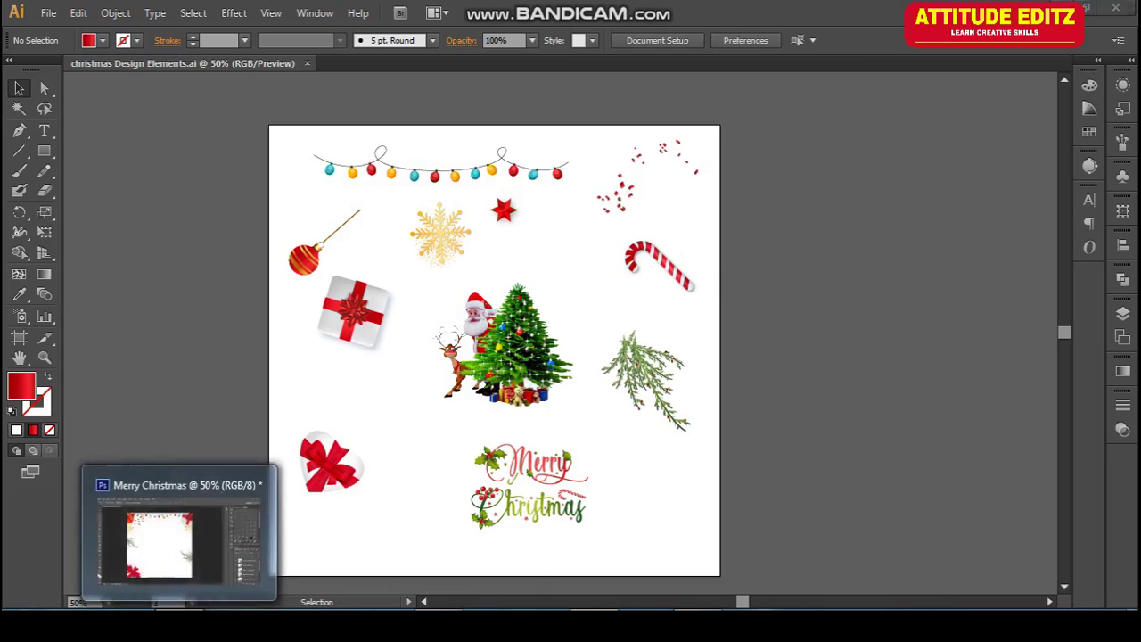
left_click(176, 626)
key("ctrl+v")
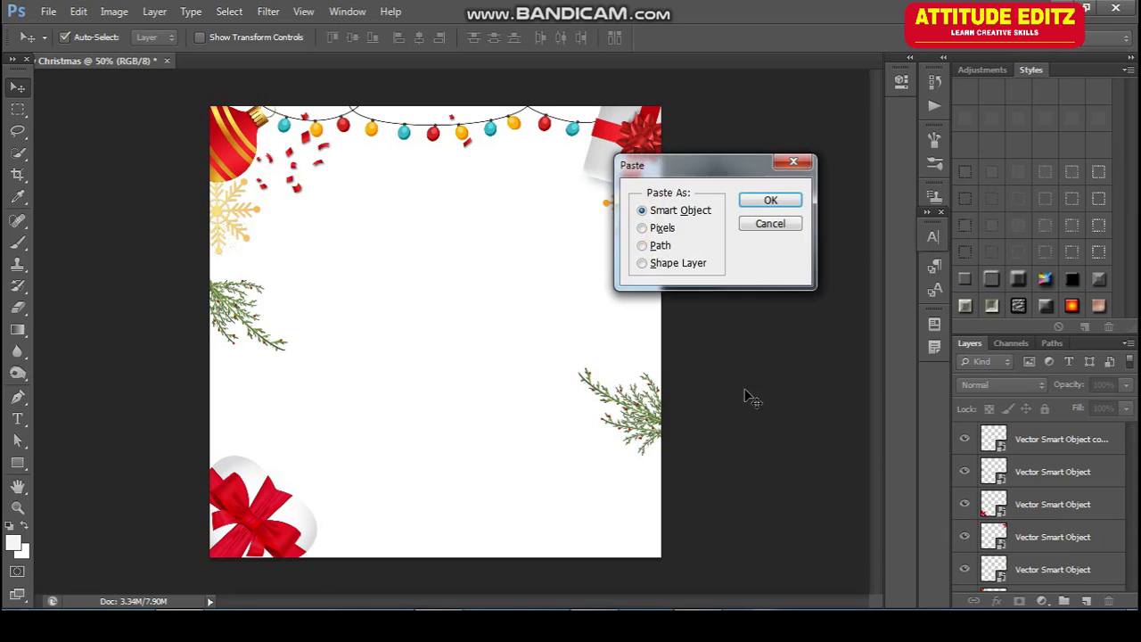
left_click(770, 199)
left_click_drag(464, 347, 670, 330)
key("Return")
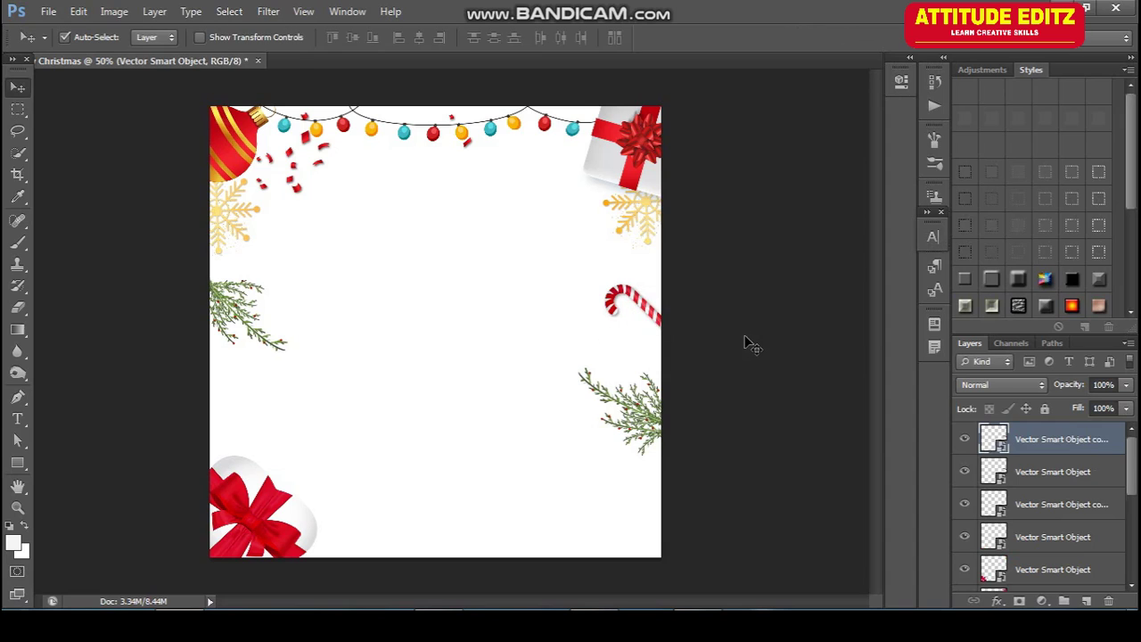
Step: Duplicate the candy cane and turn the copy around at the canvas's left edge, between the branch and the heart-shaped gift box
key("ctrl+j")
left_click_drag(640, 307, 640, 537)
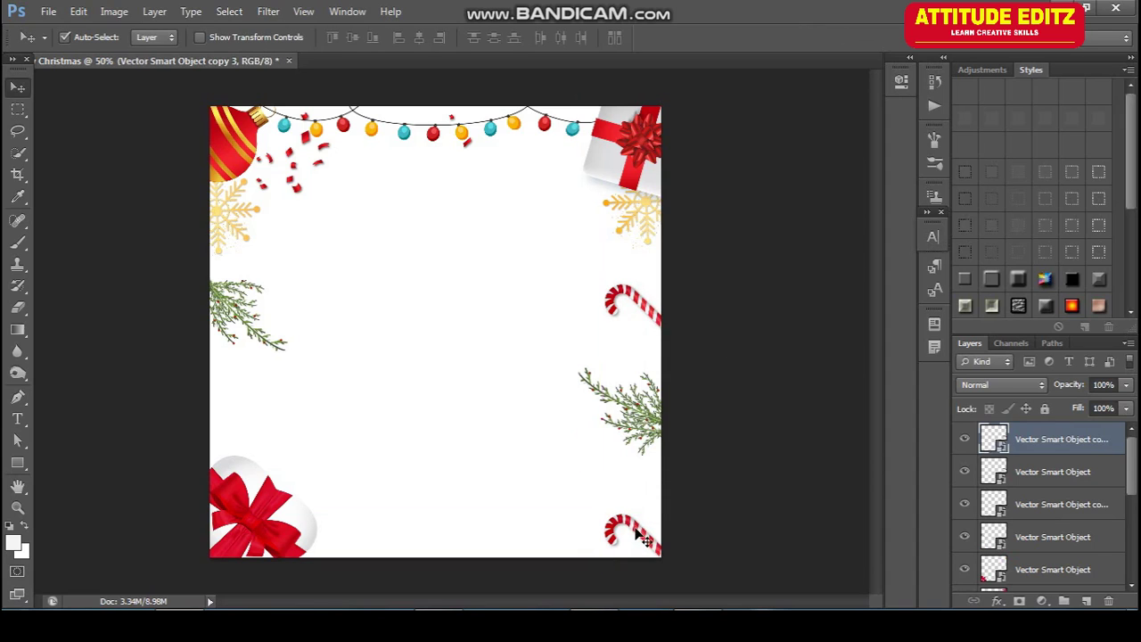
key("ctrl+t")
right_click(687, 525)
left_click(711, 558)
left_click_drag(712, 558, 503, 520)
left_click_drag(661, 538, 249, 403)
left_click_drag(377, 416, 305, 433)
left_click_drag(241, 383, 243, 397)
key("Return")
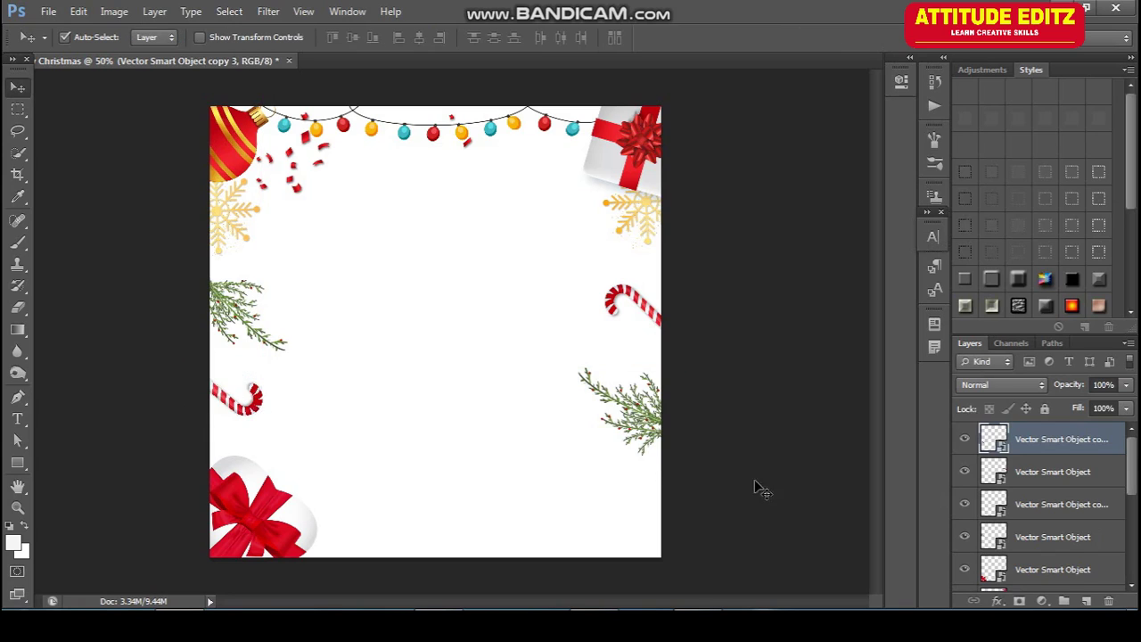
Step: Shift the two branches and two candy canes slightly outward and adjust their vertical spacing along the canvas's side edges
left_click(282, 285)
left_click_drag(264, 303, 254, 294)
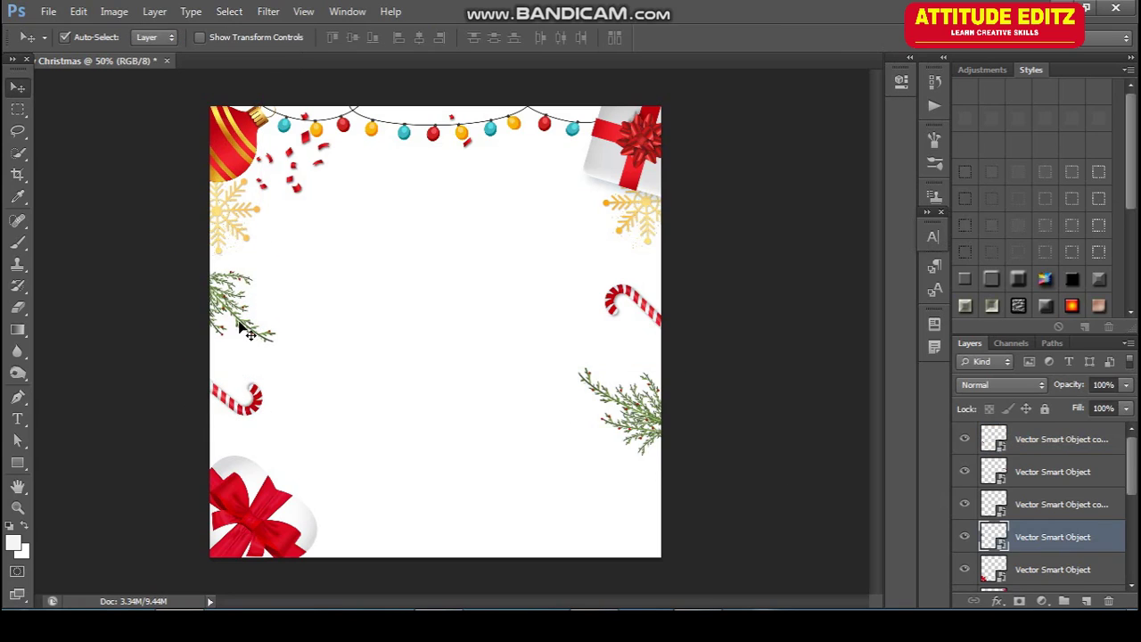
left_click(654, 307)
left_click_drag(653, 308, 659, 311)
left_click_drag(645, 426, 655, 433)
left_click(727, 386)
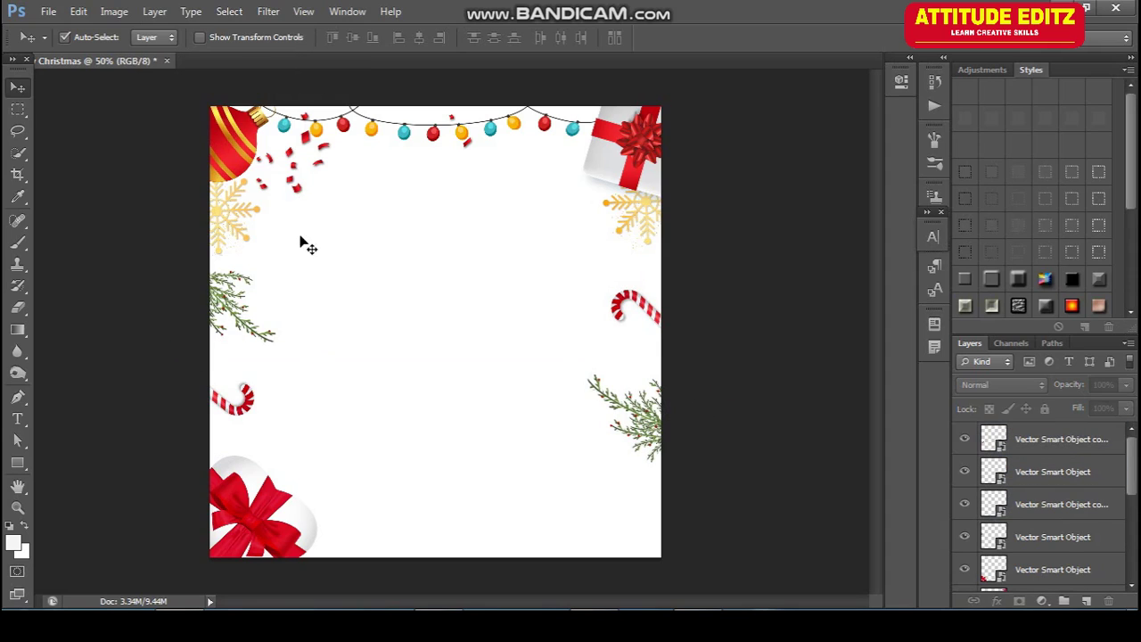
left_click_drag(230, 312, 230, 326)
left_click_drag(237, 407, 225, 415)
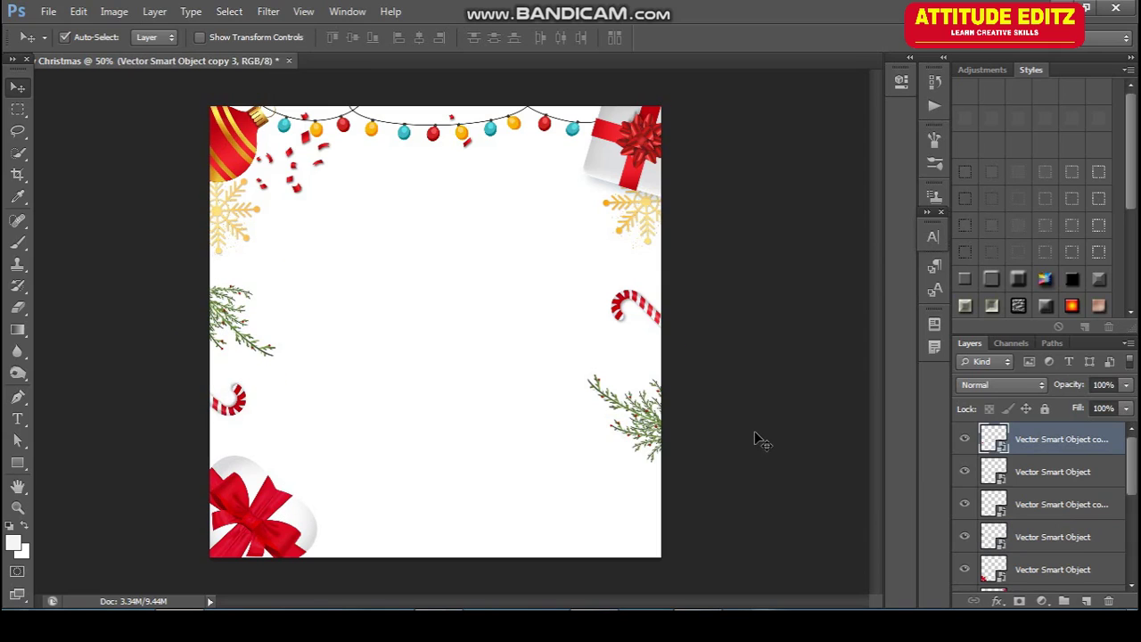
left_click(756, 438)
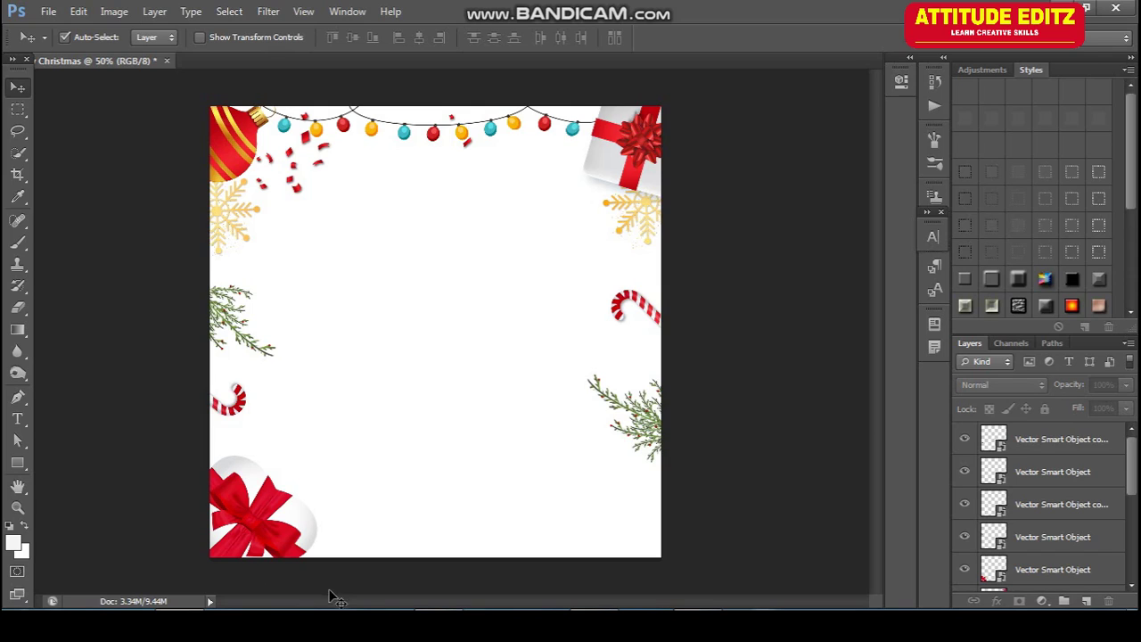
Step: Bring the red star from the Illustrator elements file into Photoshop as a Smart Object near the canvas's lower-right corner
key("alt+Tab")
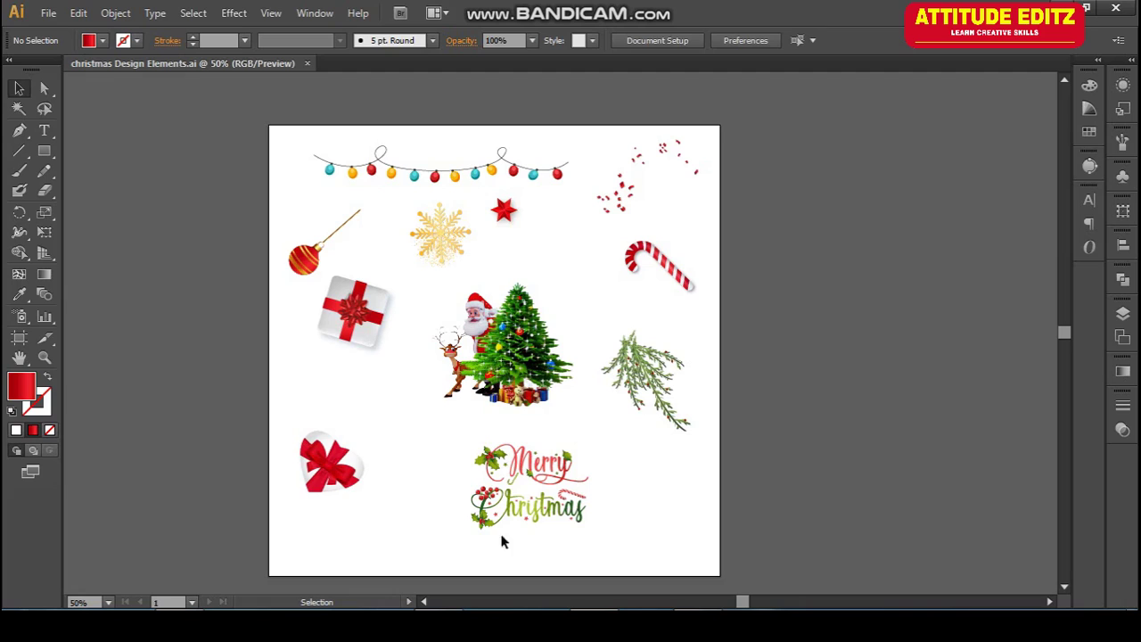
left_click(506, 211)
left_click(725, 416)
key("alt+Tab")
key("ctrl+v")
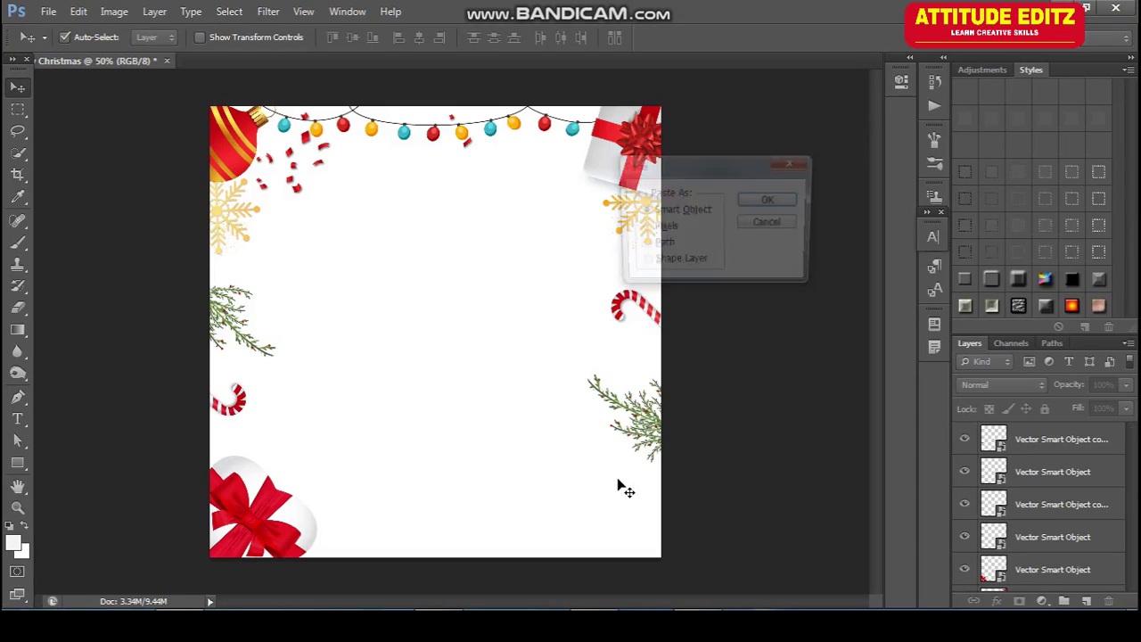
left_click(769, 200)
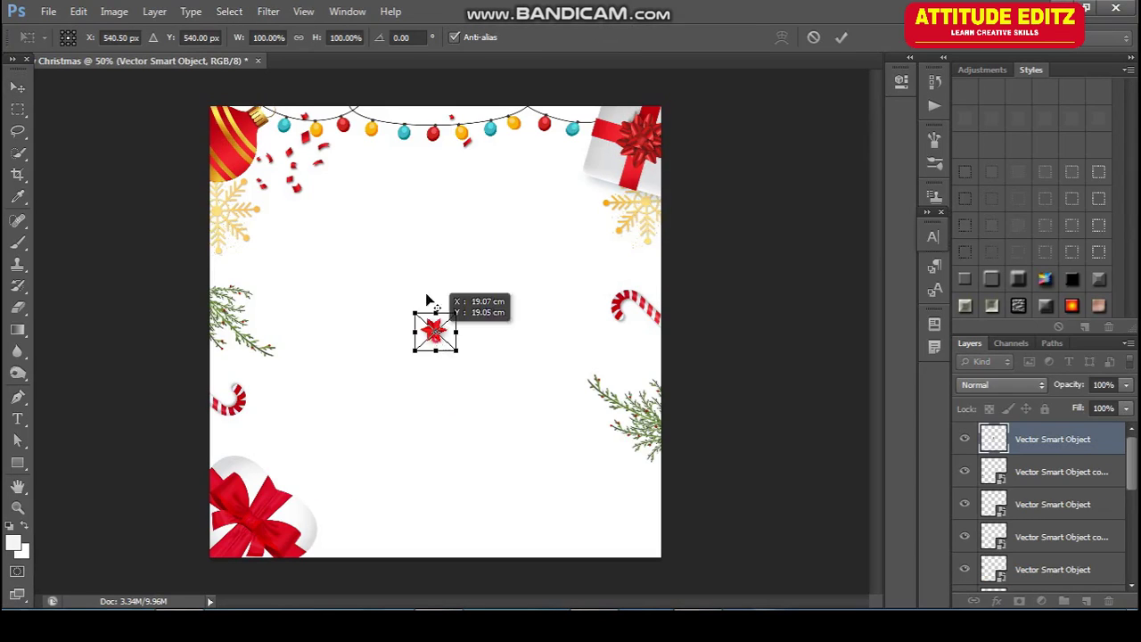
left_click_drag(457, 308, 500, 278)
key("ctrl+z")
left_click_drag(429, 325, 565, 183)
key("Return")
key("ctrl+z")
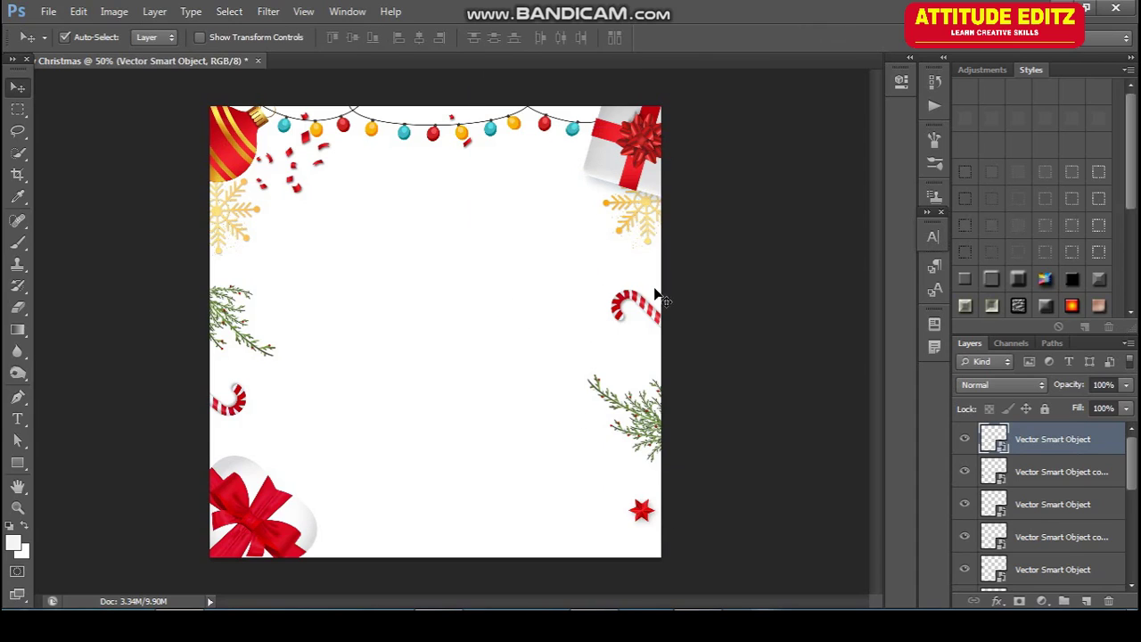
Step: Duplicate the red star beside the lower-left candy cane and, scaled down slightly, below the string lights next to the white gift box
left_click_drag(644, 513, 394, 200)
key("ctrl+t")
key("Return")
key("ctrl+t")
left_click_drag(370, 169, 353, 165)
key("Return")
Step: Hide the red confetti and shift the snowflake on the canvas's left edge slightly down
left_click_drag(294, 189, 358, 166)
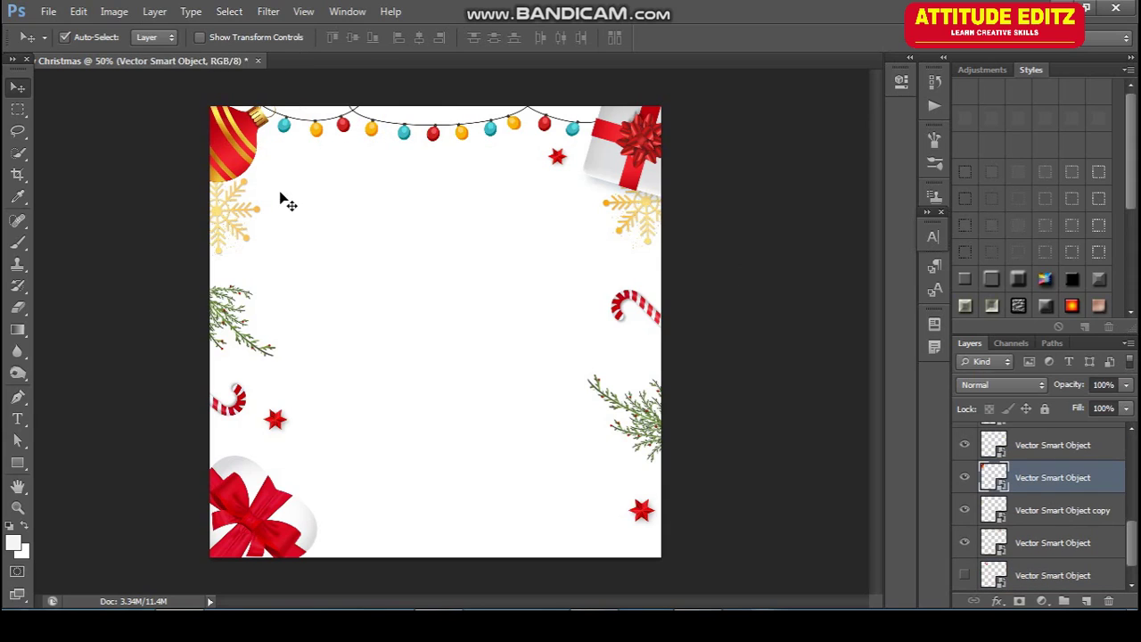
mouse_move(230, 219)
left_mouse_down()
mouse_move(225, 183)
mouse_move(225, 228)
left_mouse_up()
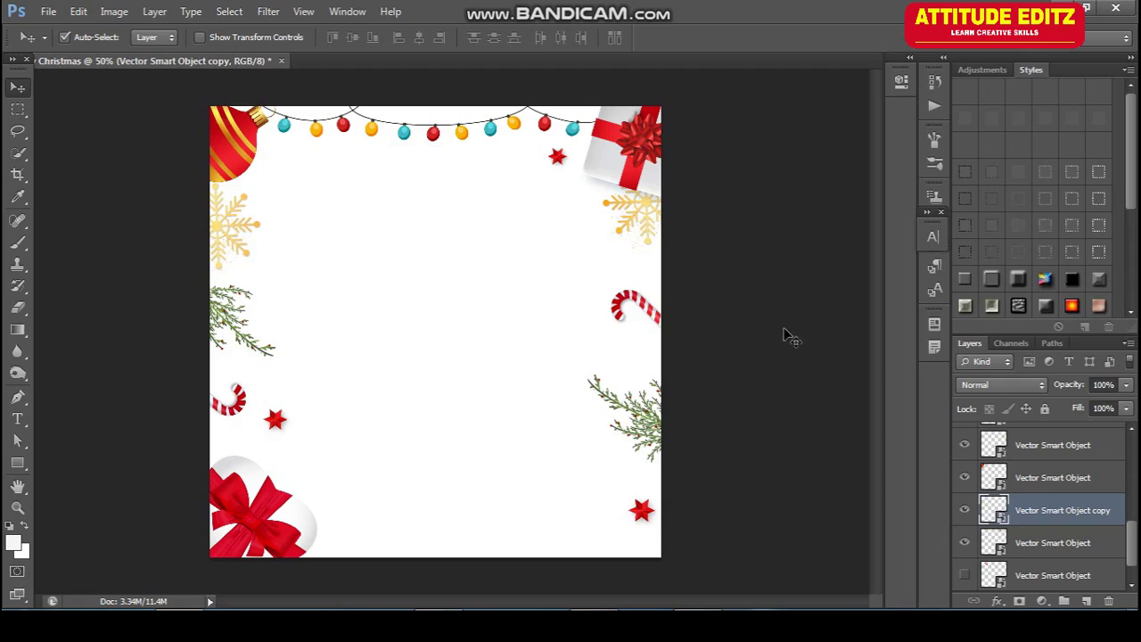
left_click(772, 336)
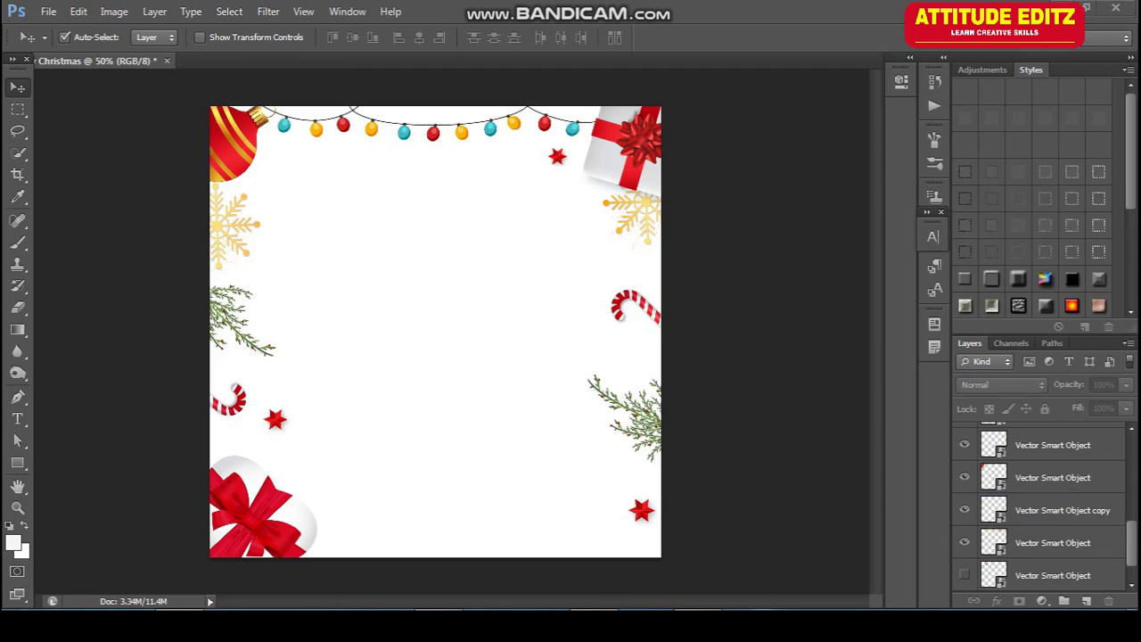
Step: Copy the Santa, reindeer and Christmas tree artwork from the Illustrator file and paste it into Photoshop as a Smart Object
key("alt+Tab")
left_click(505, 364)
key("ctrl+c")
left_click(828, 410)
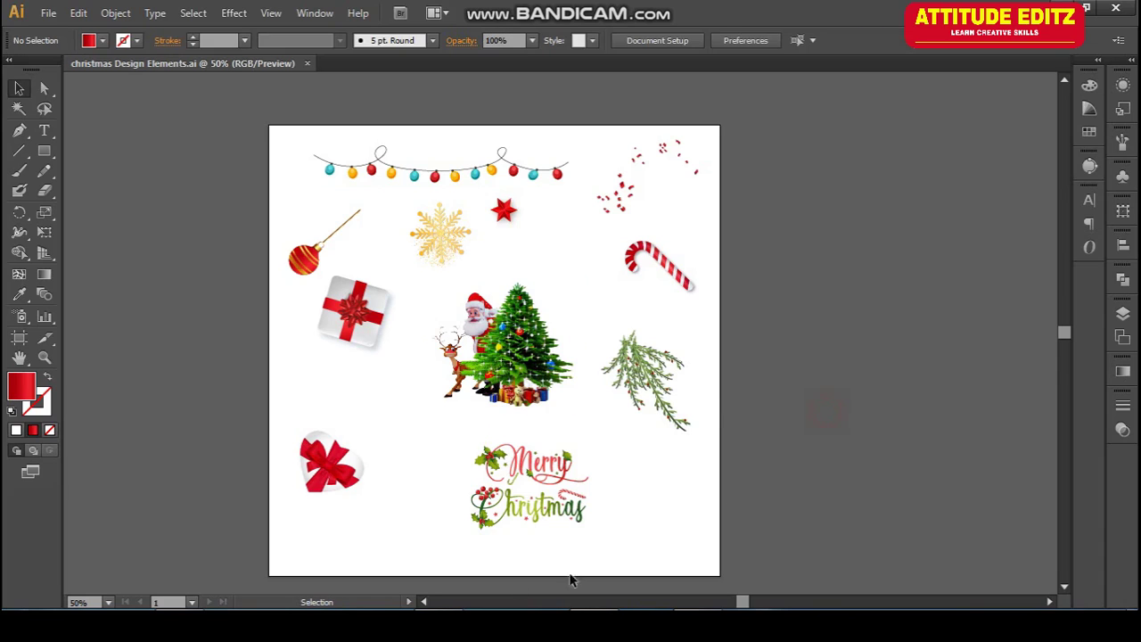
key("alt+Tab")
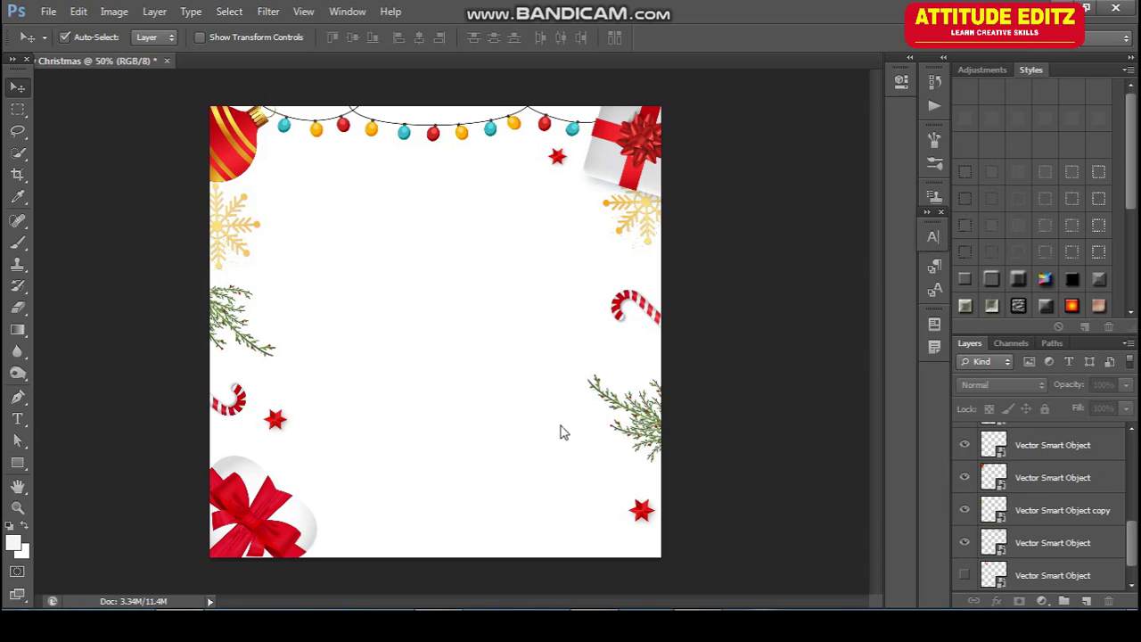
key("ctrl+v")
left_click(783, 206)
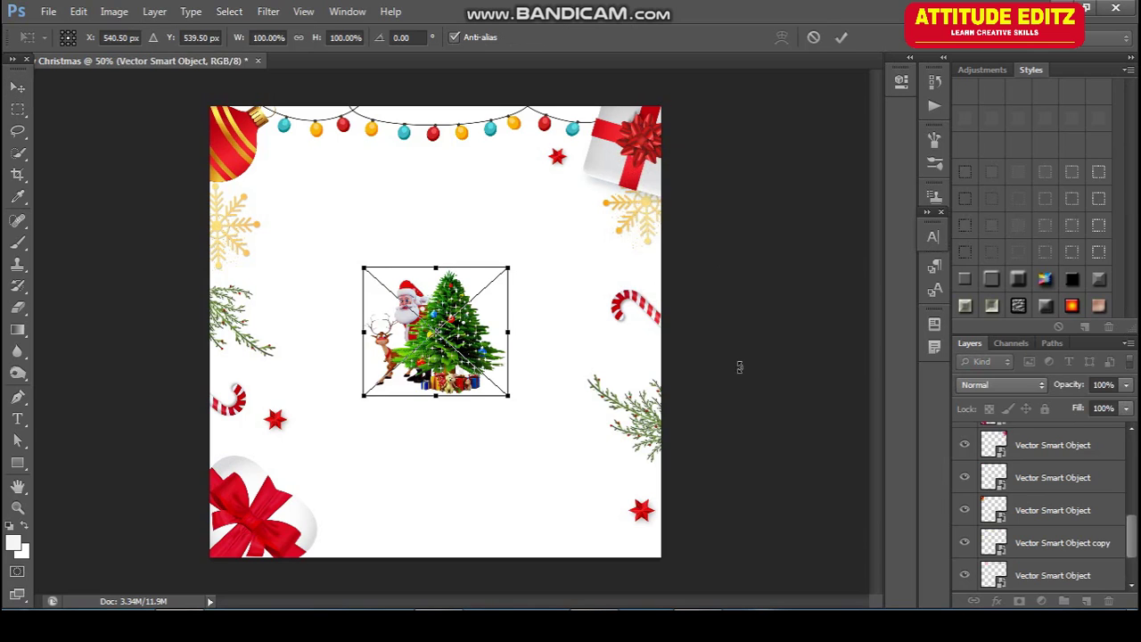
Step: Enlarge the Santa and Christmas tree artwork and place it at the lower centre of the canvas
left_click_drag(509, 399, 592, 472)
left_click_drag(365, 469, 327, 503)
left_click_drag(565, 349, 599, 408)
left_click_drag(359, 326, 353, 318)
left_click_drag(543, 480, 513, 456)
key("Return")
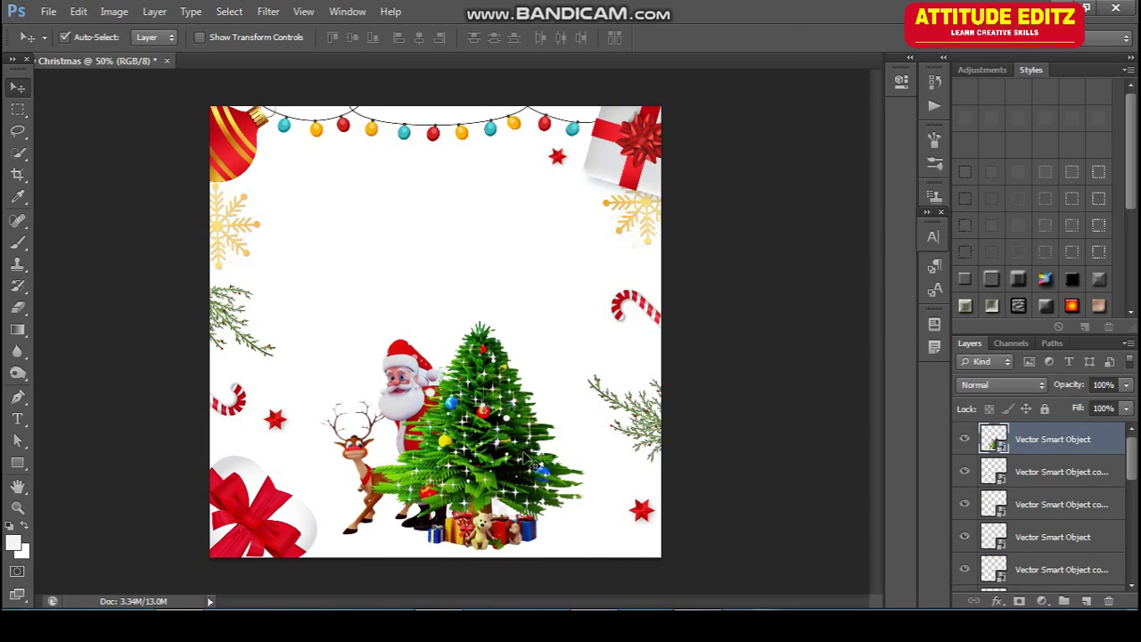
left_click(758, 416)
Step: Bring the Merry Christmas lettering from Illustrator into Photoshop as a Smart Object, enlarge it and place it above the Christmas tree
left_click(581, 625)
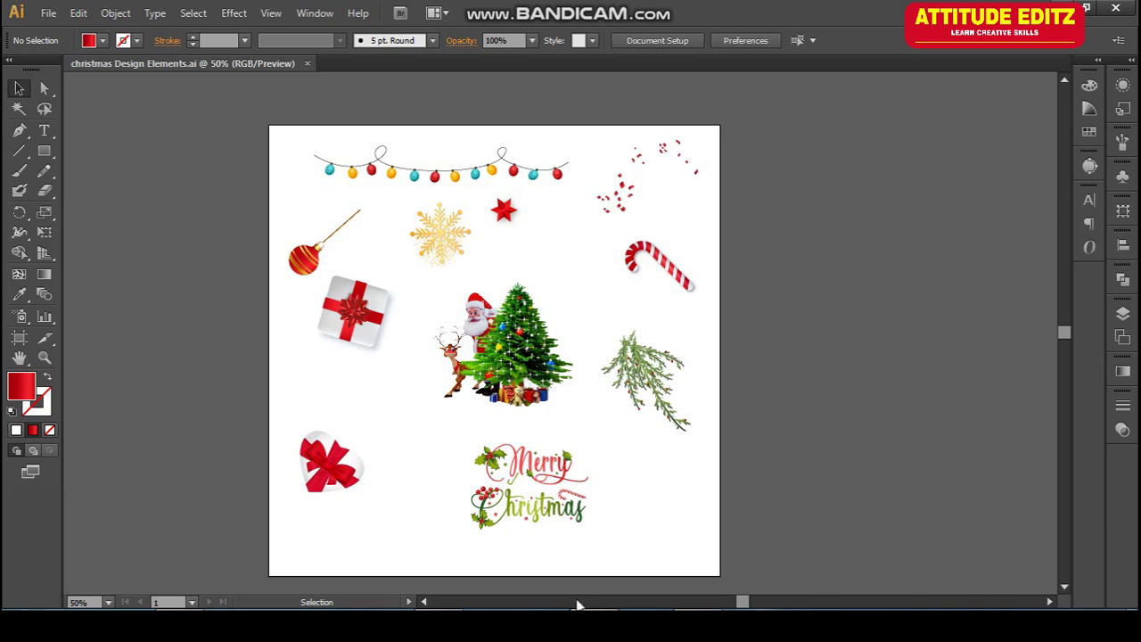
left_click(546, 487)
left_click(701, 512)
key("alt+Tab")
key("ctrl+v")
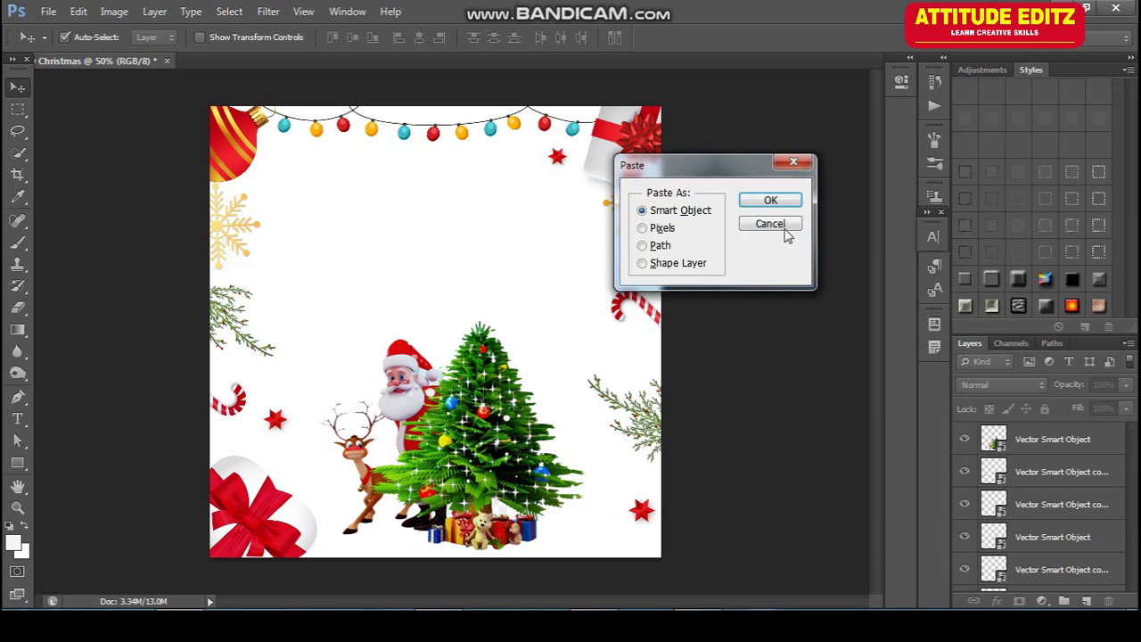
left_click(770, 199)
left_click_drag(444, 326, 427, 225)
left_click_drag(477, 274, 556, 326)
left_click_drag(509, 287, 477, 282)
key("Return")
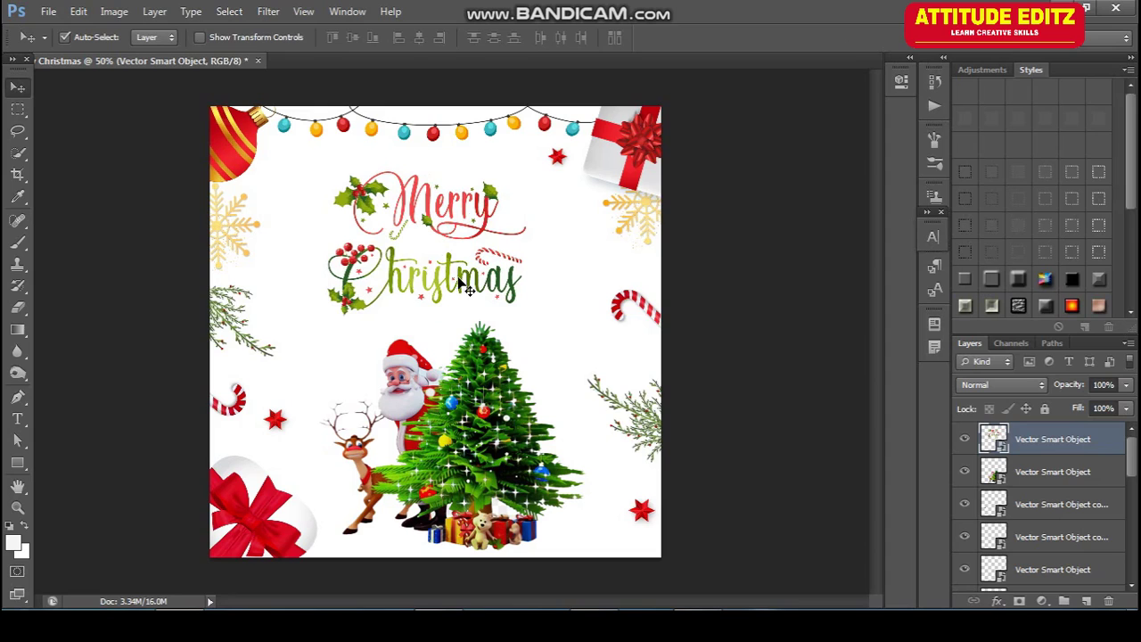
Step: Scale the Santa and Christmas tree artwork down to about 159%
left_click(484, 383)
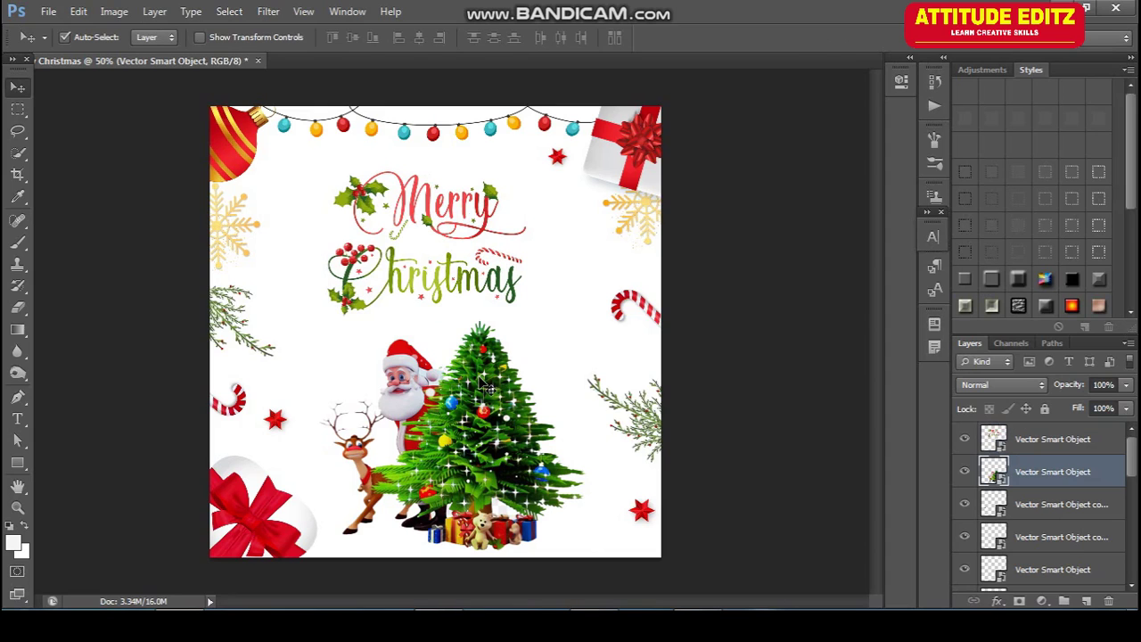
key("ctrl+t")
left_click_drag(591, 312, 577, 348)
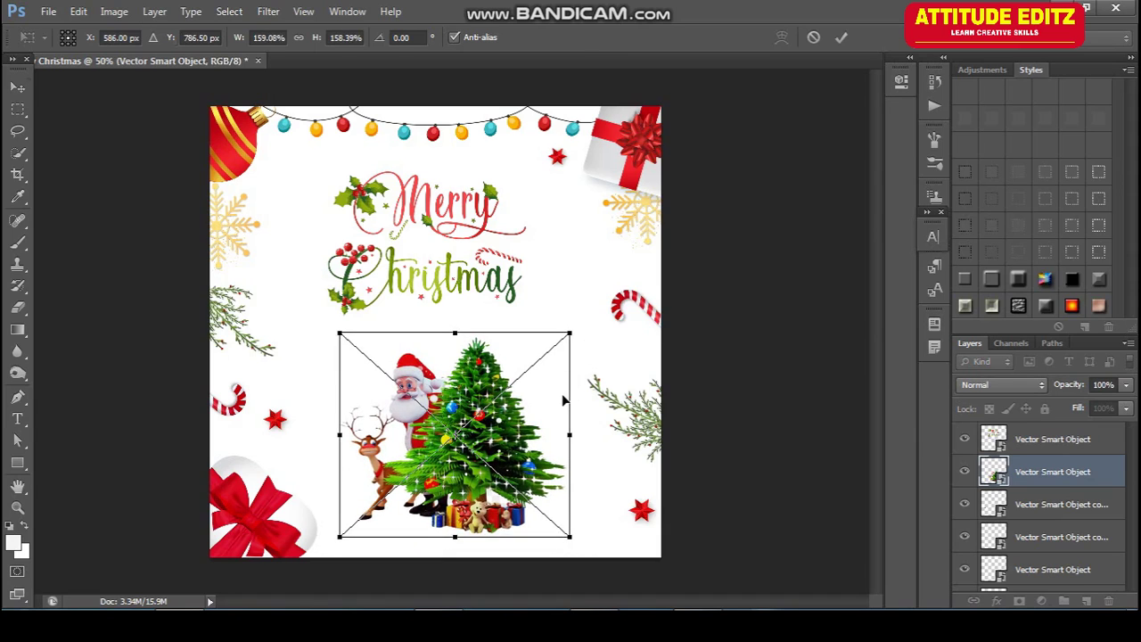
key("Return")
Step: Scale the Merry Christmas lettering down slightly and shift it a little to the right above the tree
left_click(478, 288)
key("ctrl+t")
left_click_drag(327, 316, 350, 299)
left_click_drag(464, 270, 485, 282)
left_click_drag(499, 403, 485, 413)
key("ctrl+z")
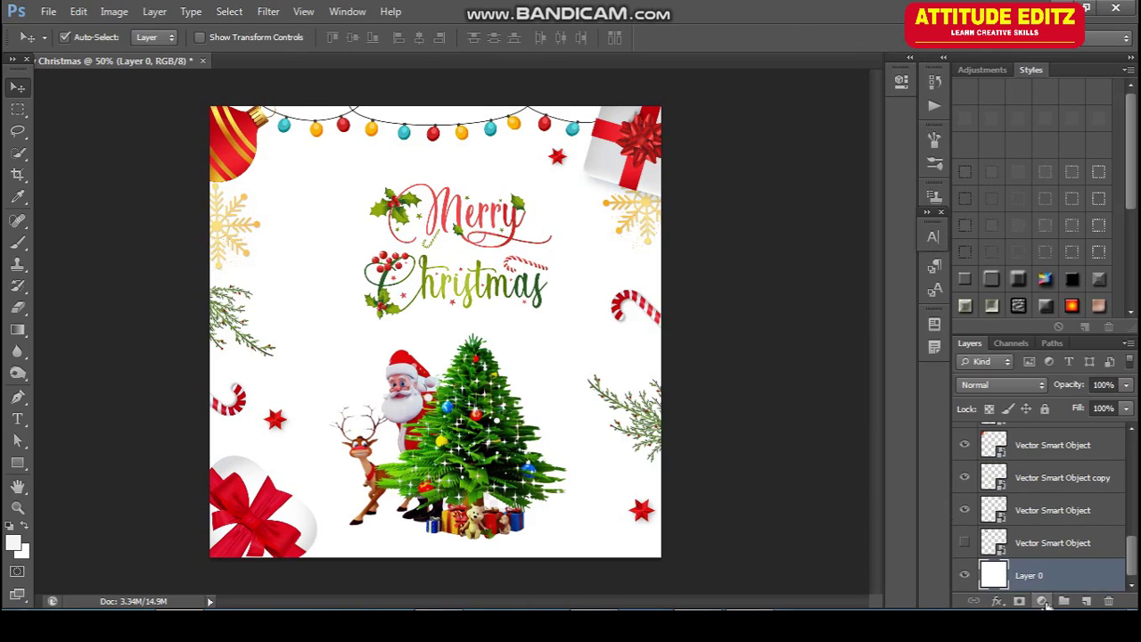
Step: Add a Gradient fill layer above the white background layer and start from the Chrome preset
left_click(1043, 602)
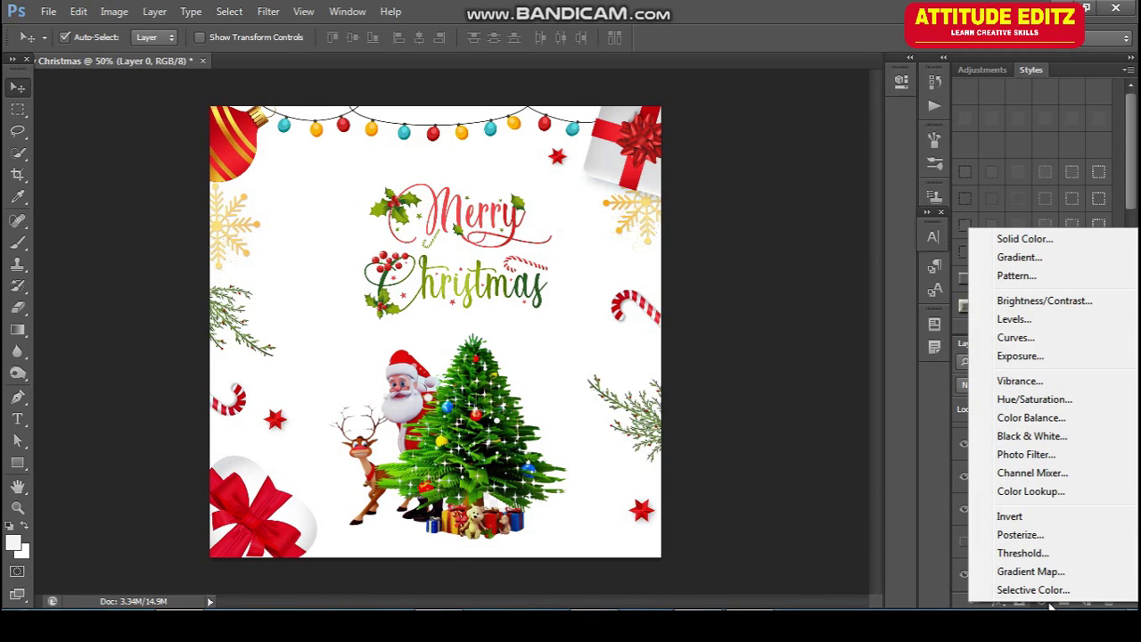
left_click(1019, 257)
left_click(810, 342)
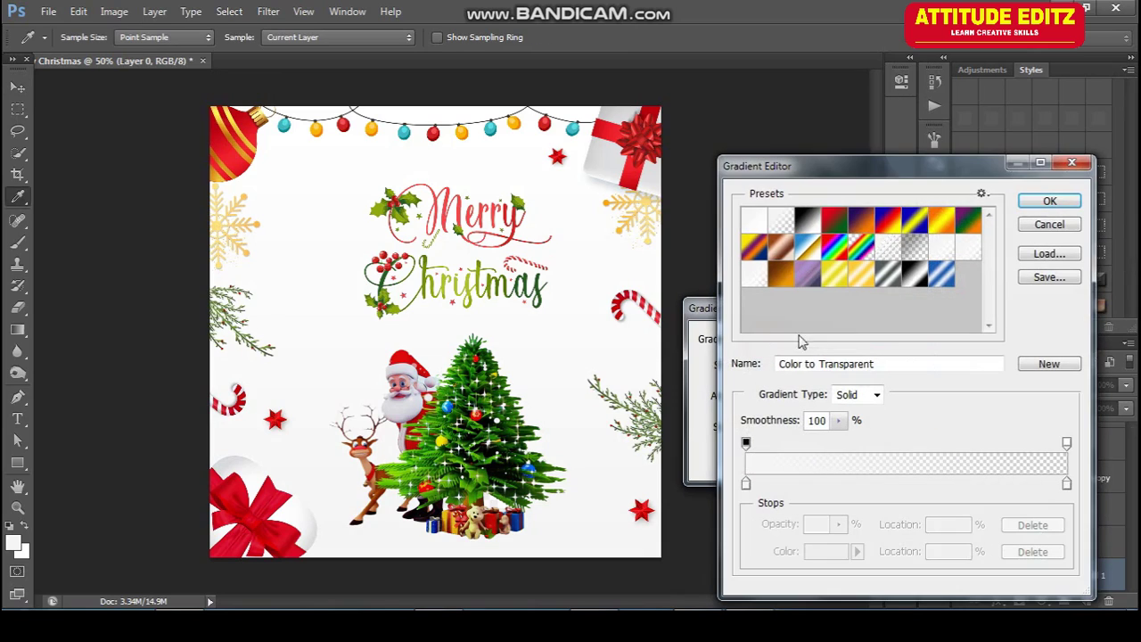
left_click(788, 279)
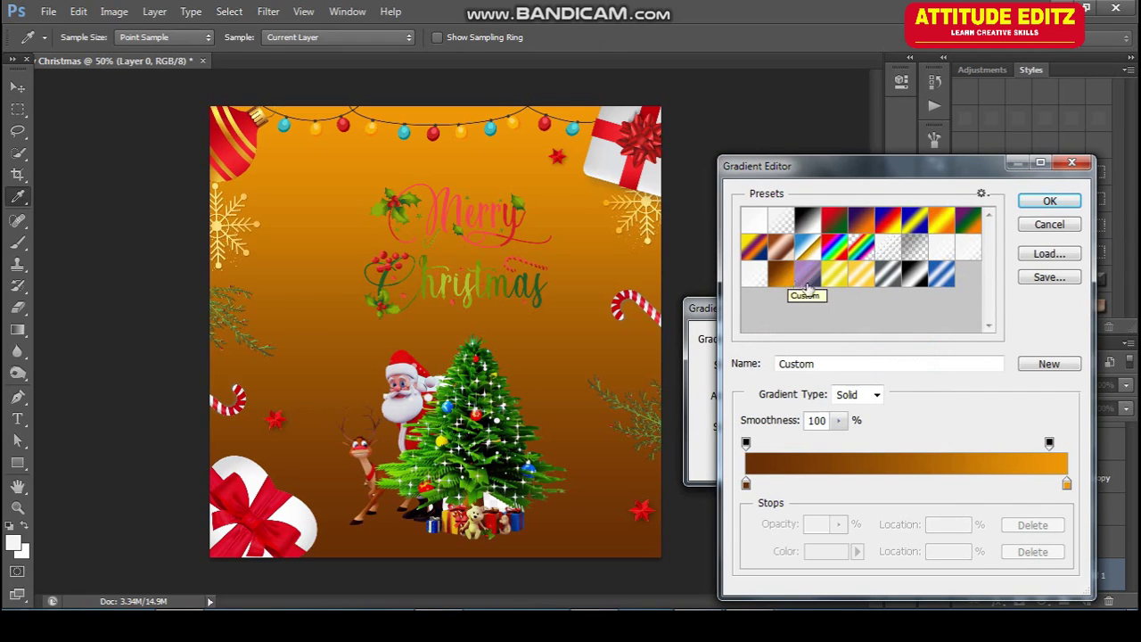
left_click(816, 251)
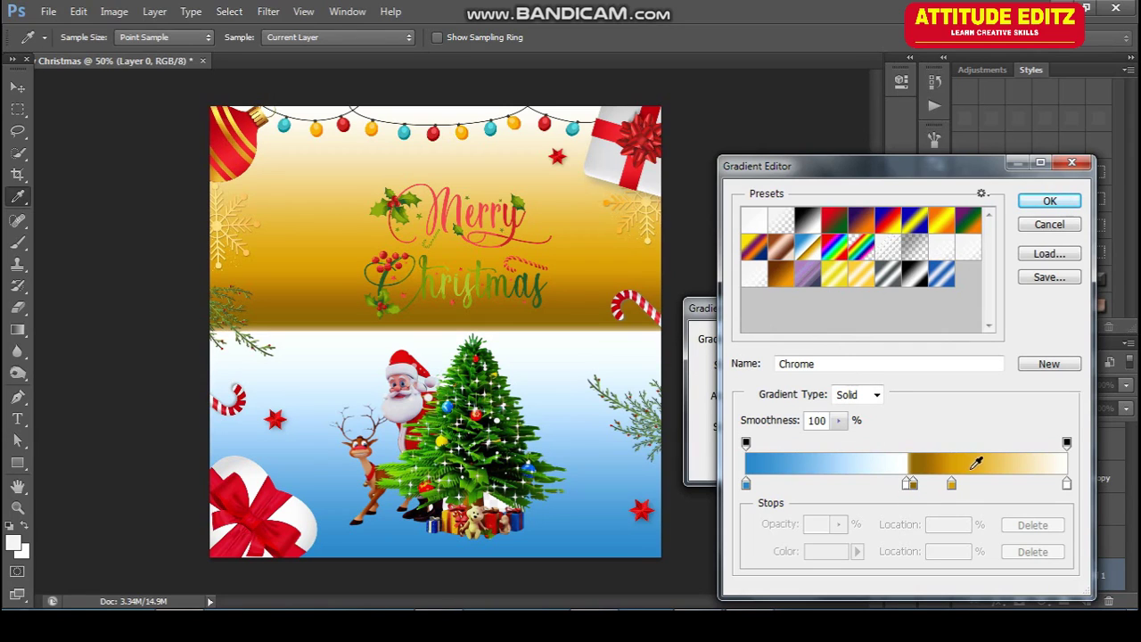
Step: Remove the gold and brown colour stops from the gradient and space out white stops between its blue and white ends
left_click_drag(955, 484, 1025, 504)
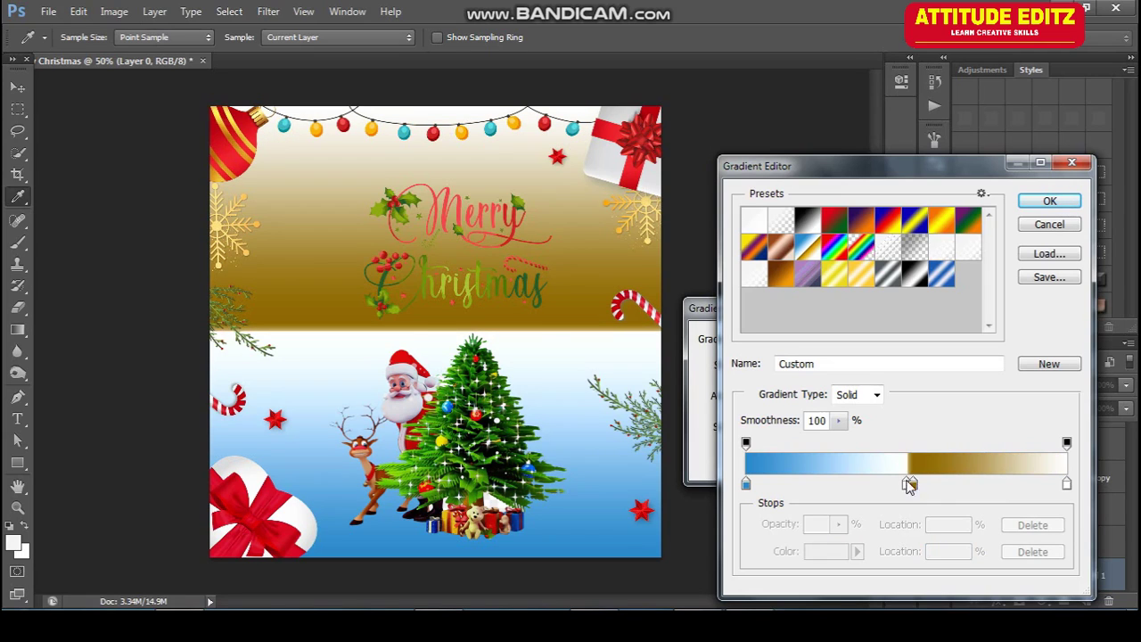
left_click_drag(909, 484, 917, 504)
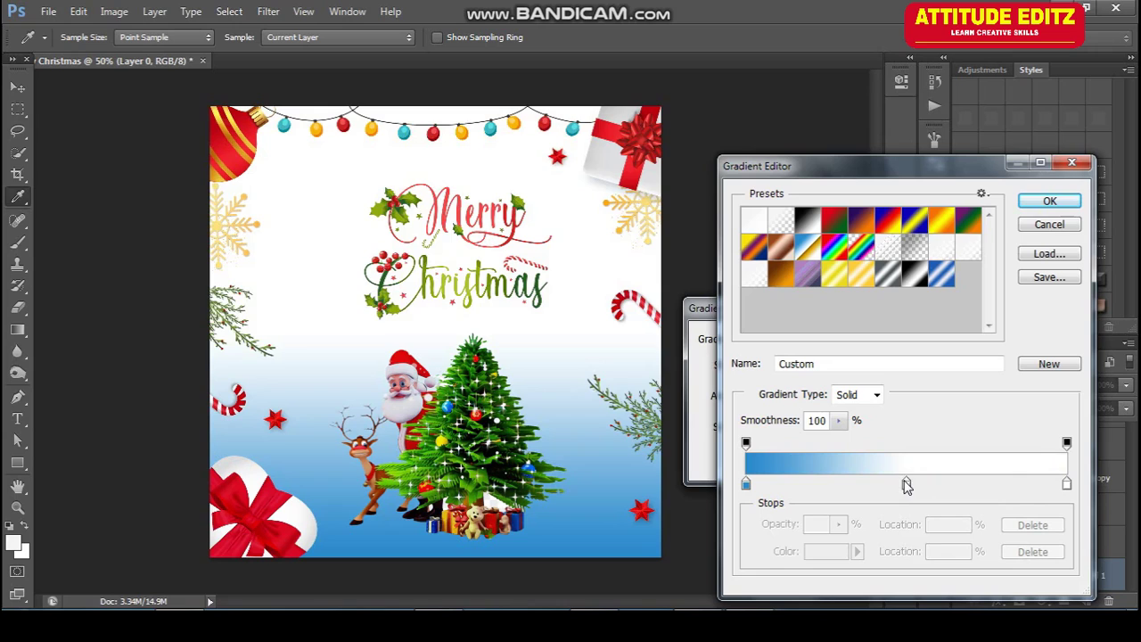
left_click_drag(907, 484, 998, 483)
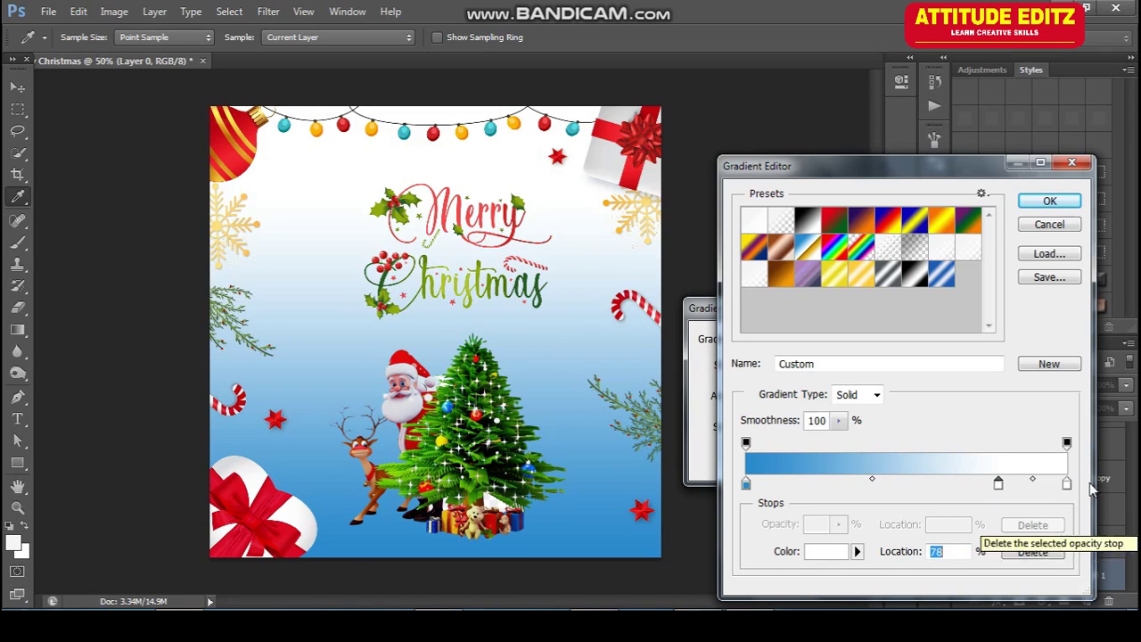
left_click(1041, 481)
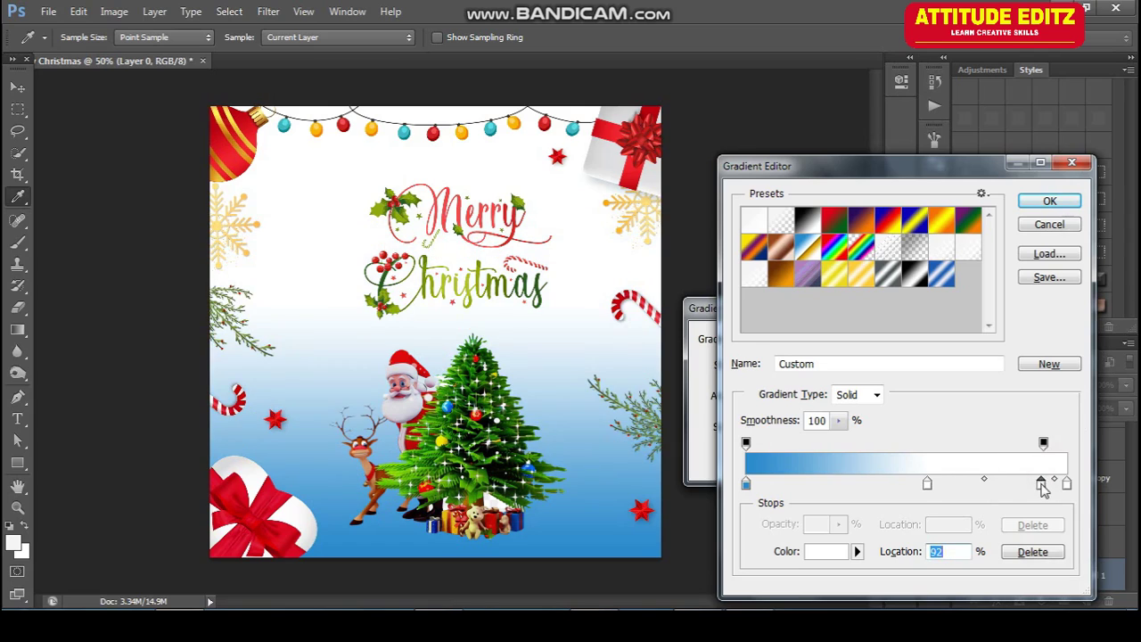
left_click_drag(1042, 482, 973, 484)
Step: Set the gradient's white end stop to light grey ebe9e9 and accept the edited gradient
left_click(1067, 483)
left_click(827, 550)
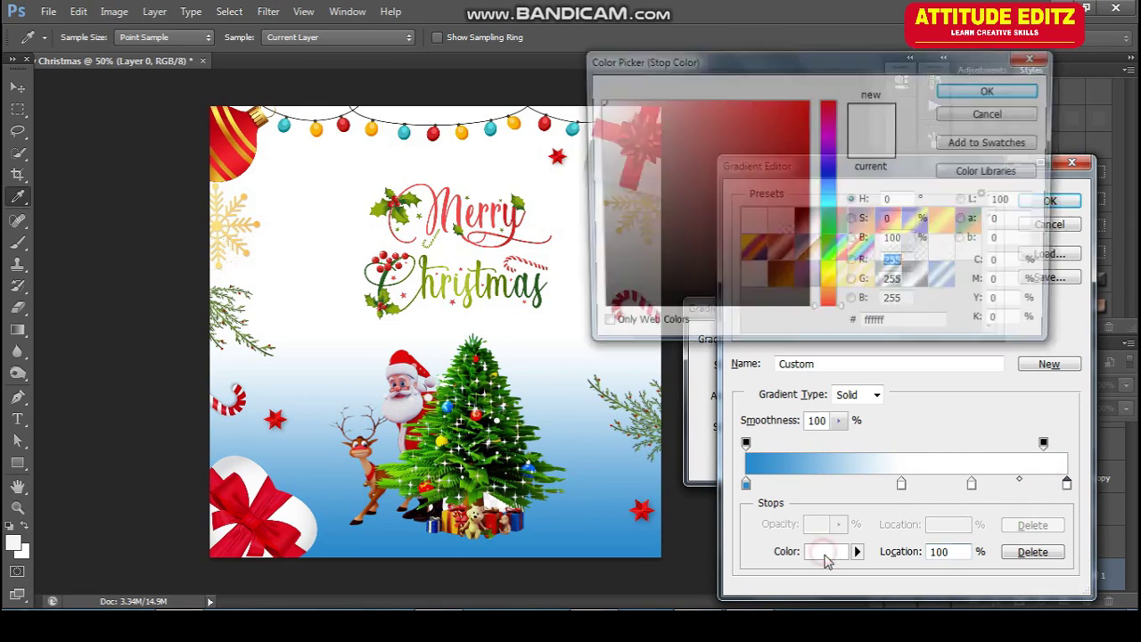
left_click(597, 115)
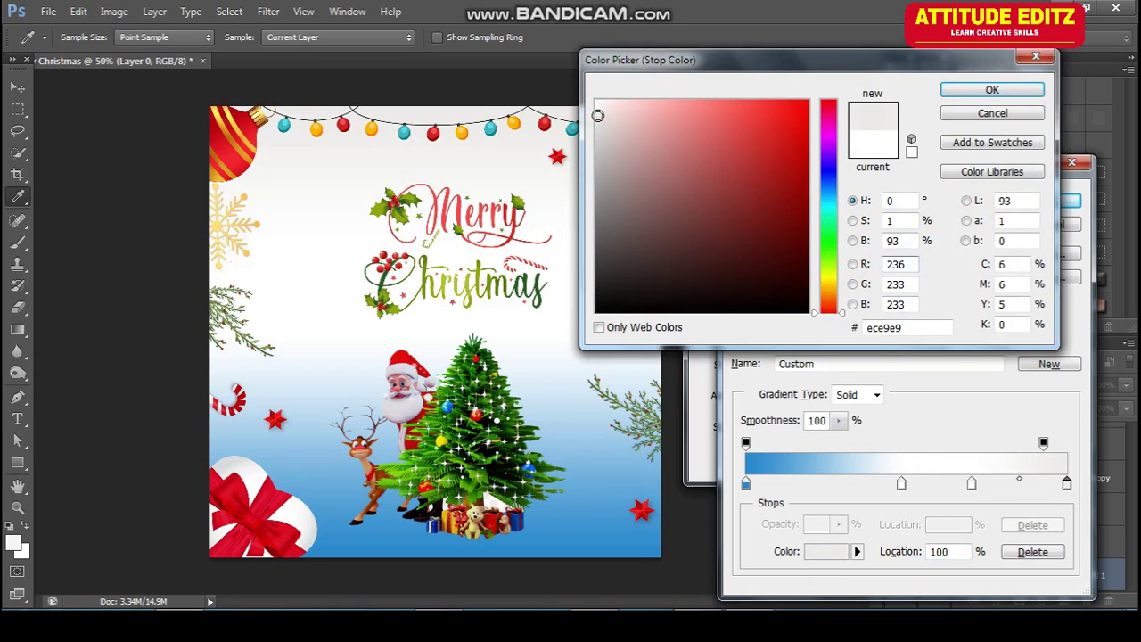
left_click(598, 116)
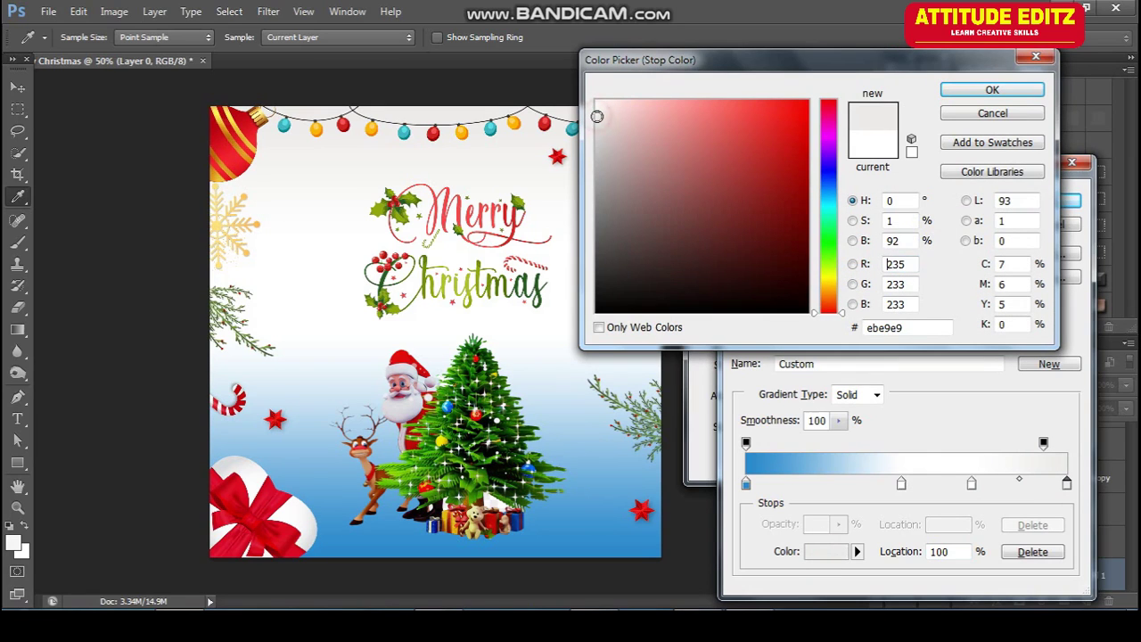
left_click(992, 90)
left_click(1048, 202)
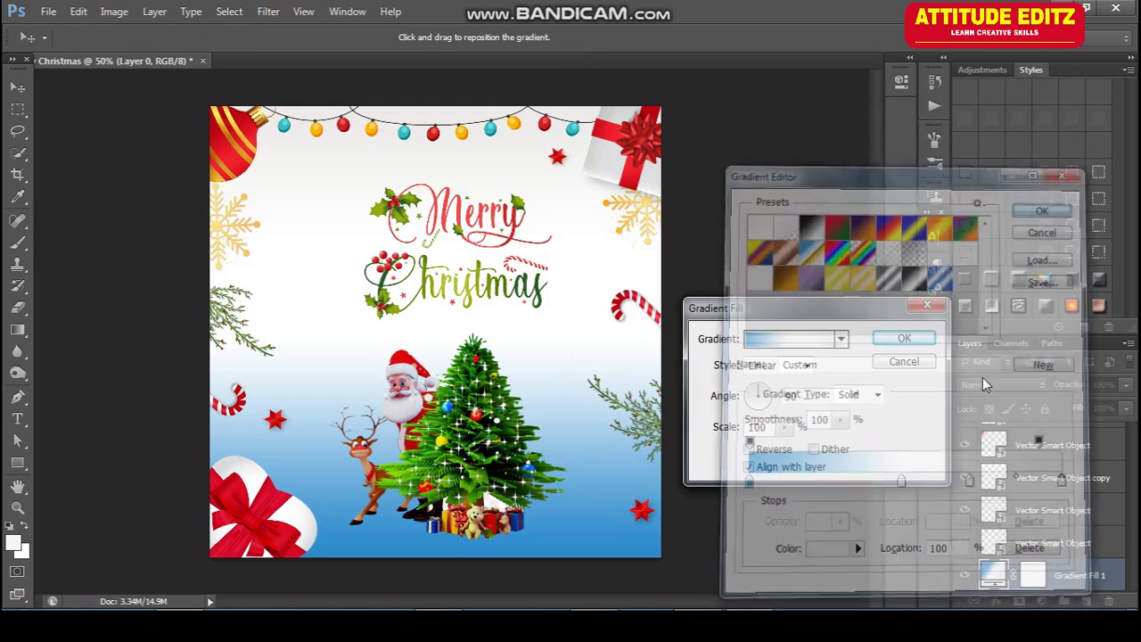
Step: Reverse the gradient fill and recolour its blue stop to light blue with cyan 30% and magenta 0%
left_click(749, 449)
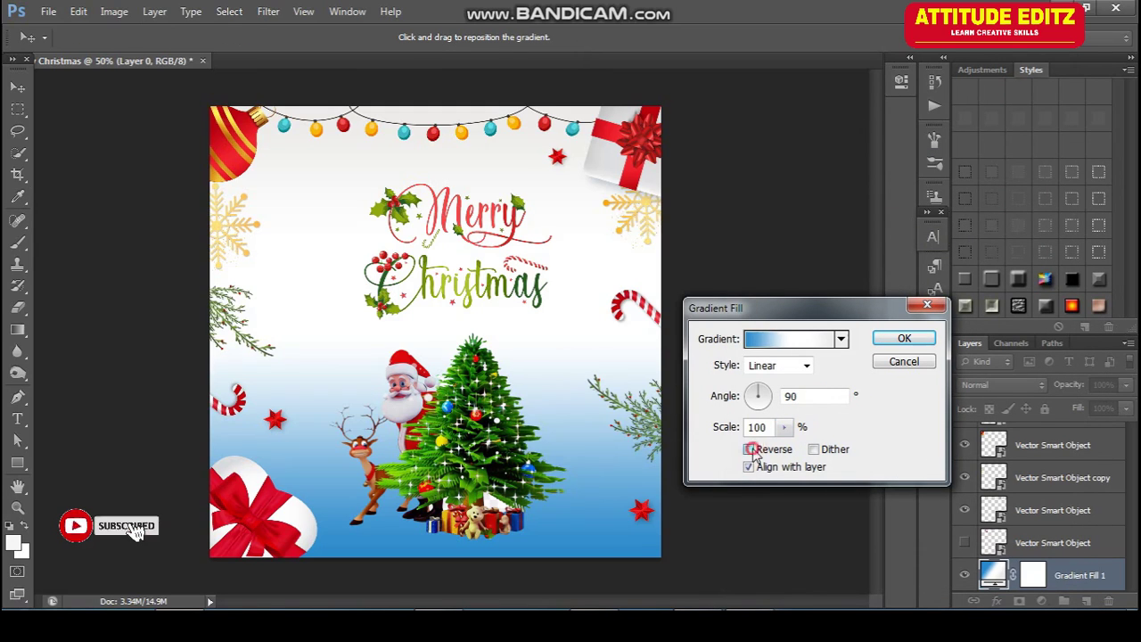
left_click(817, 338)
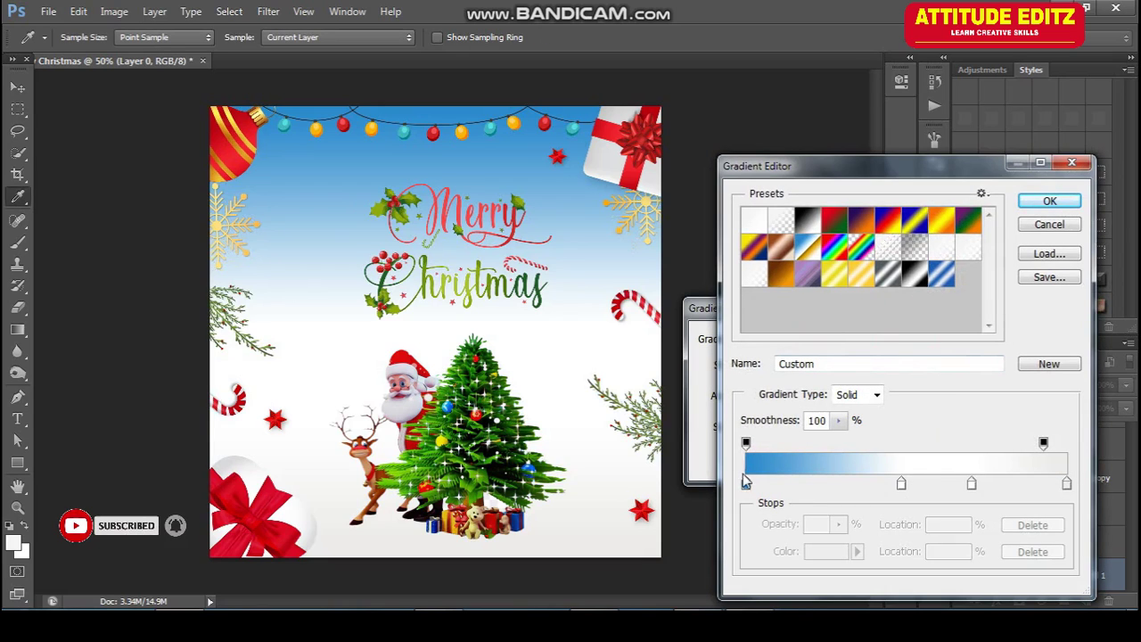
left_click(746, 482)
left_click(826, 551)
double_click(1016, 265)
type("100")
key("Tab")
type("0")
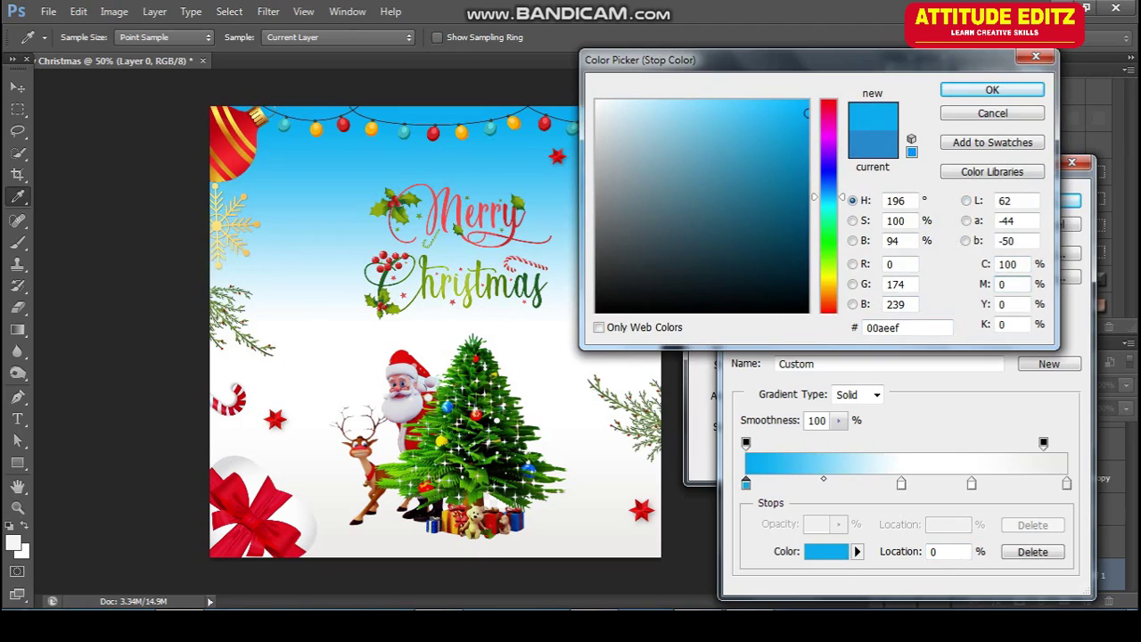
double_click(1008, 265)
type("30")
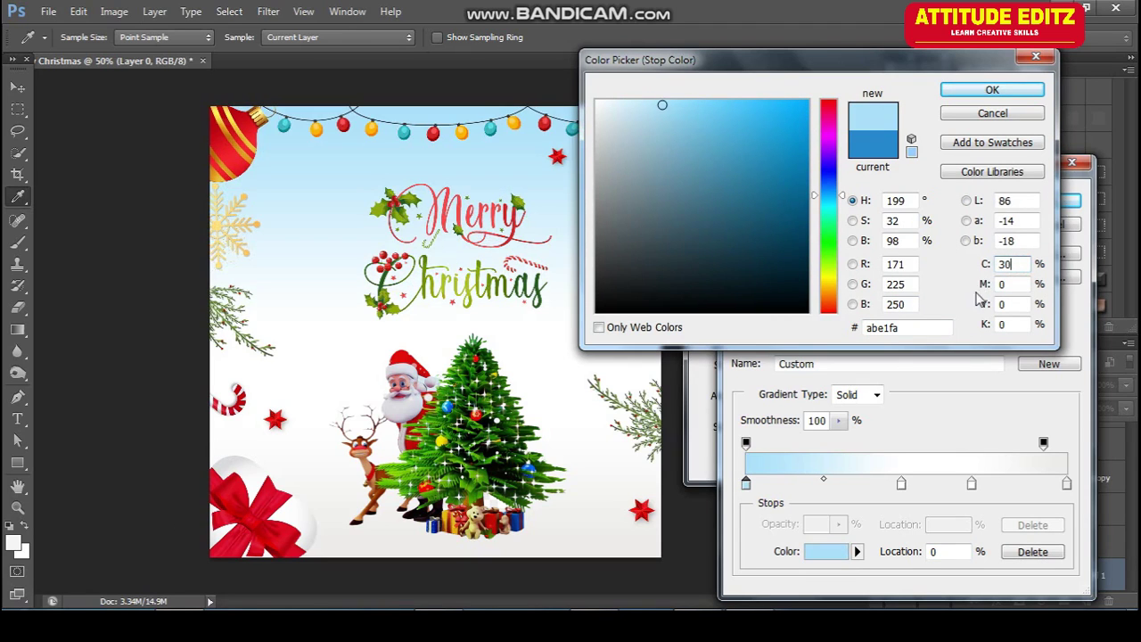
left_click(993, 91)
Step: Move the gradient's right inner white stop to 64%, set the blue stop's cyan to 40%, and accept the gradient fill
left_click_drag(972, 484, 936, 481)
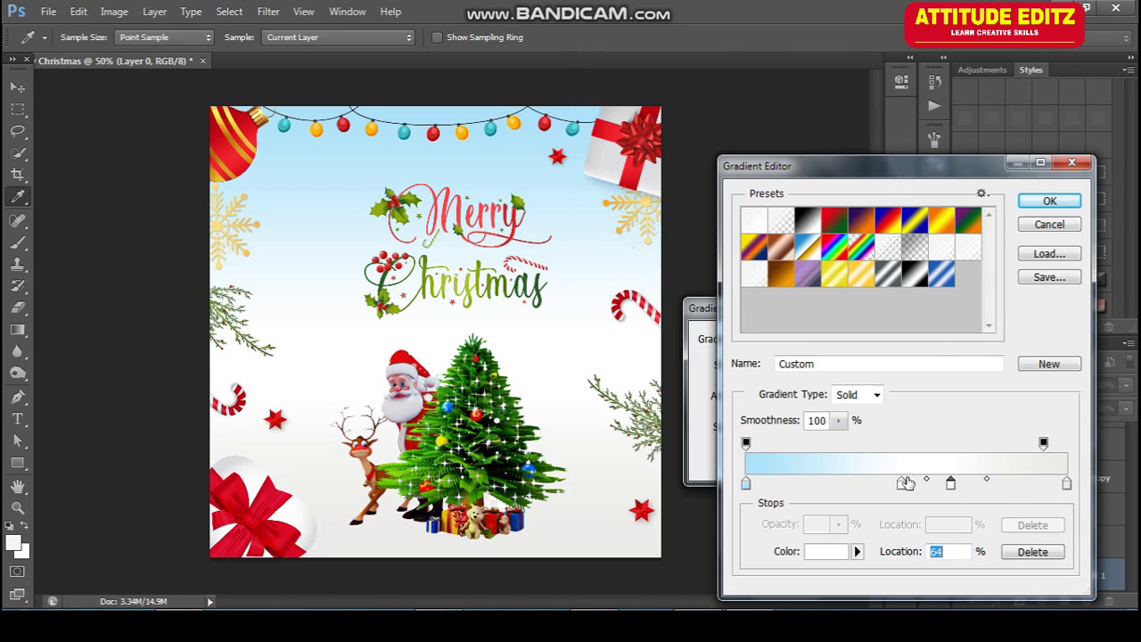
left_click(818, 550)
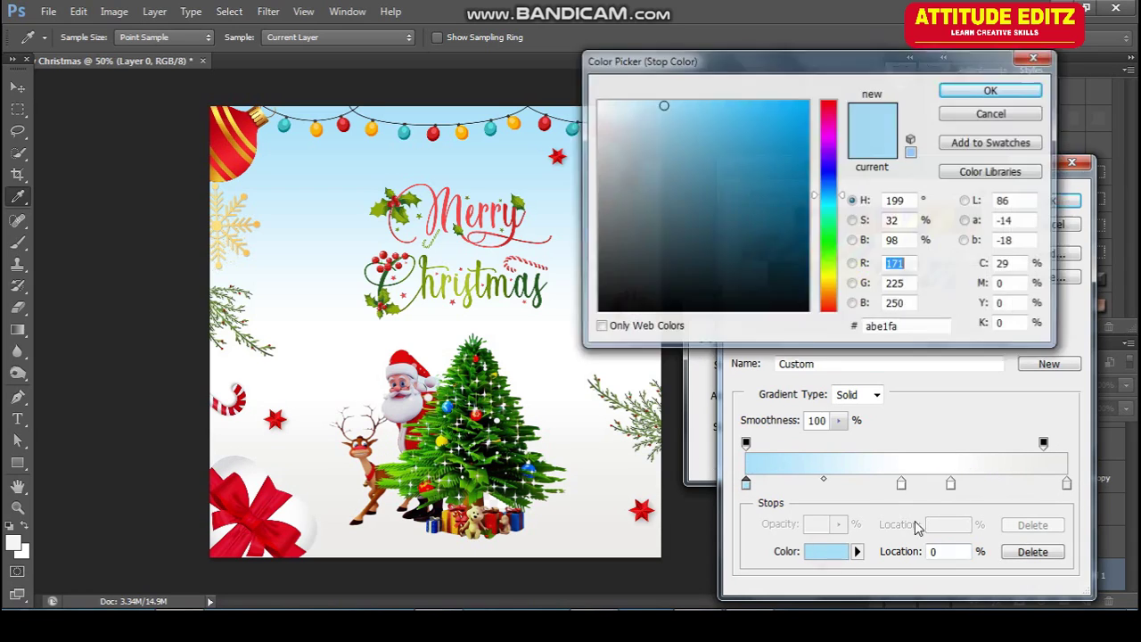
left_click(1016, 268)
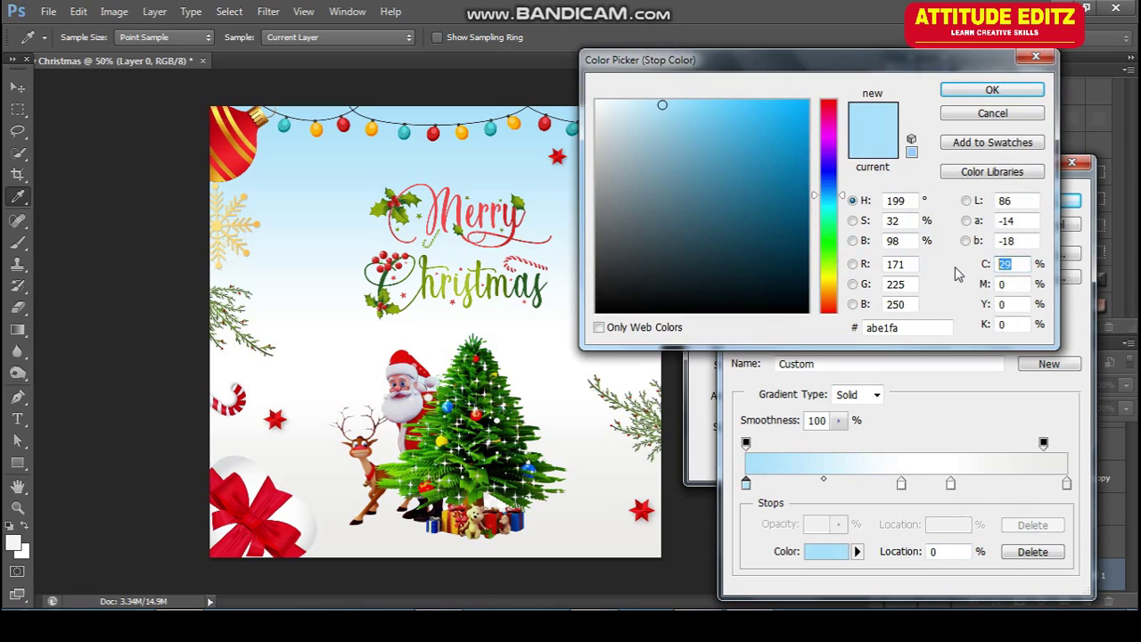
type("50")
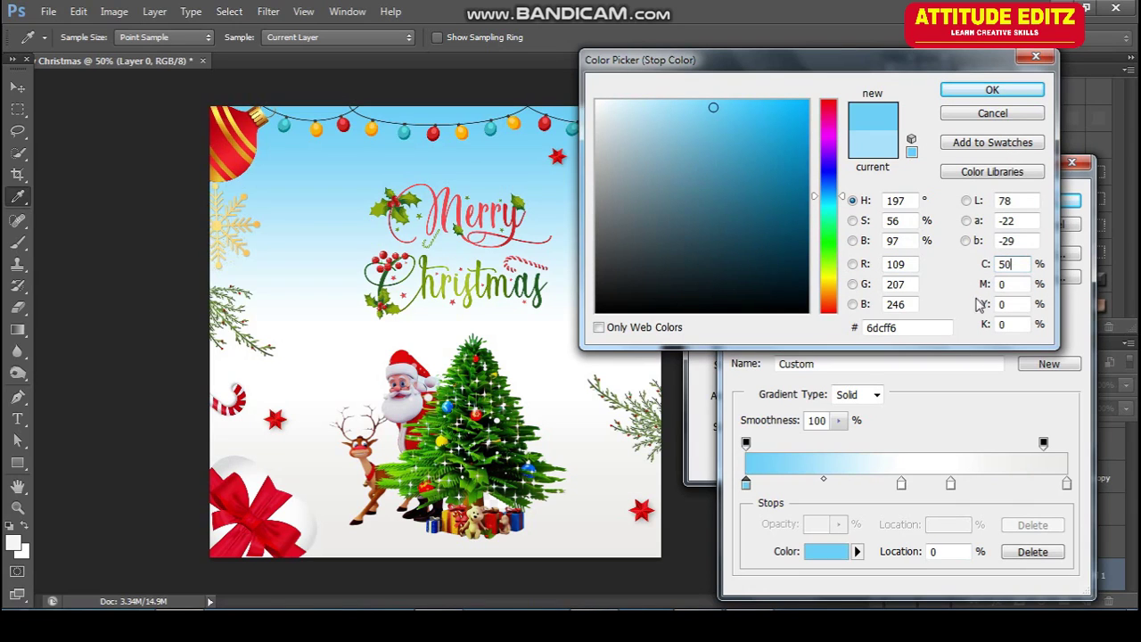
double_click(1008, 264)
type("40")
left_click(992, 92)
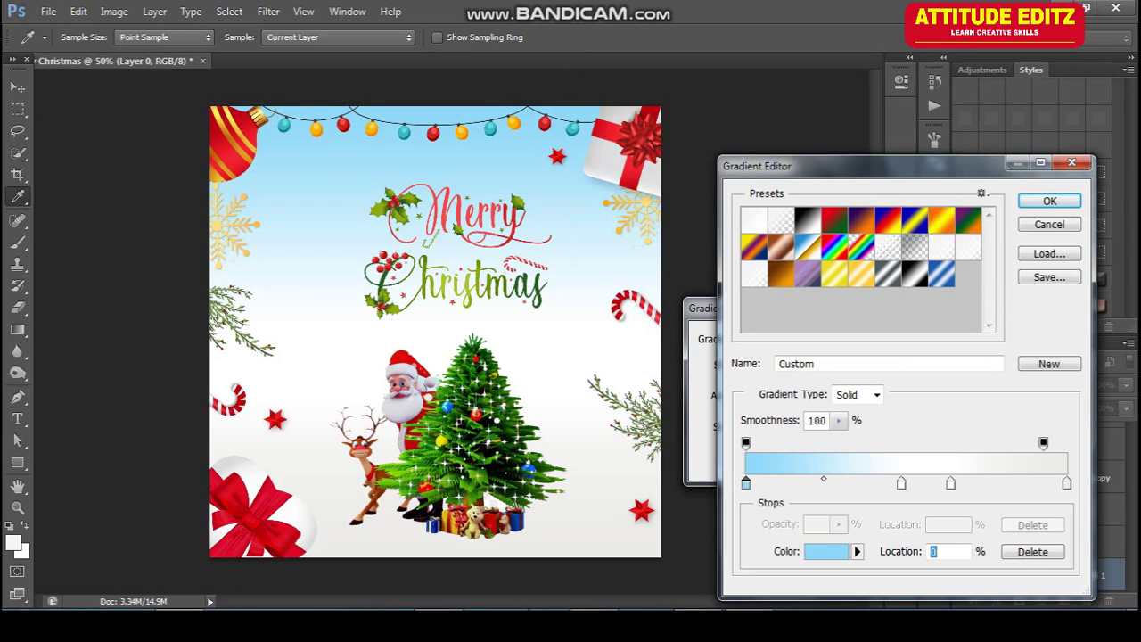
left_click(1050, 201)
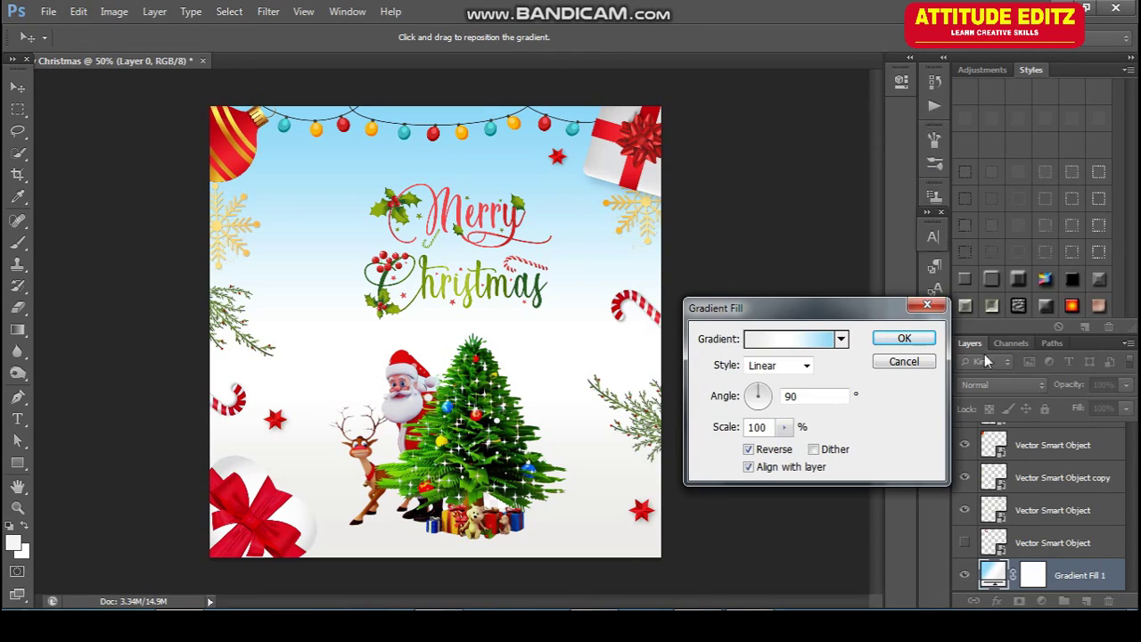
left_click(916, 337)
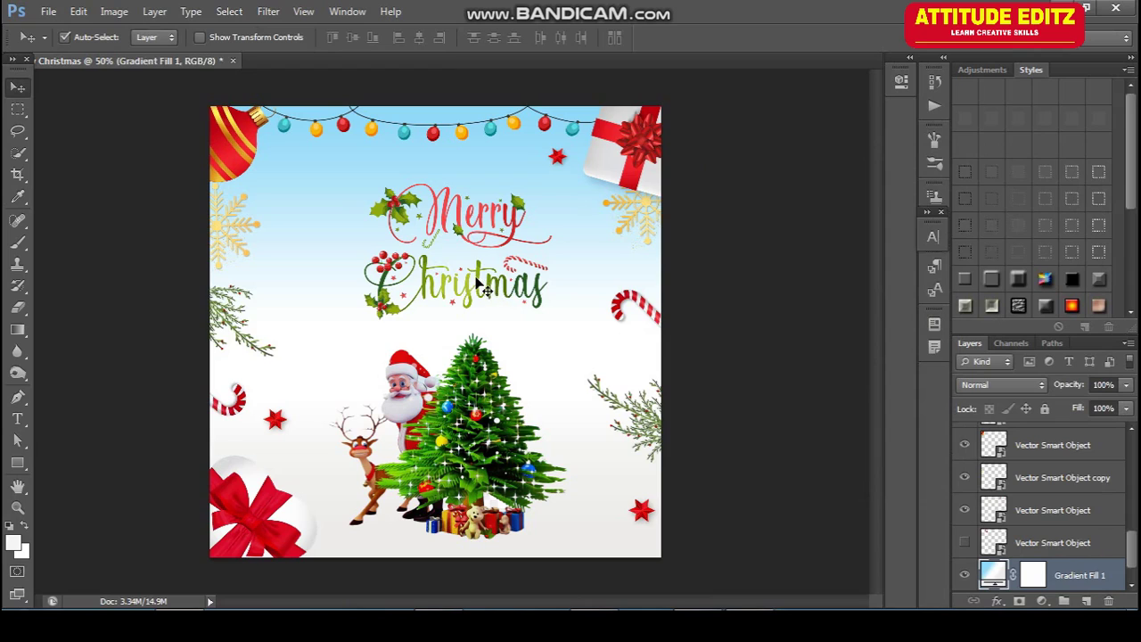
Step: Shift the Merry Christmas lettering slightly left on the canvas and deselect it
left_click_drag(481, 281, 462, 277)
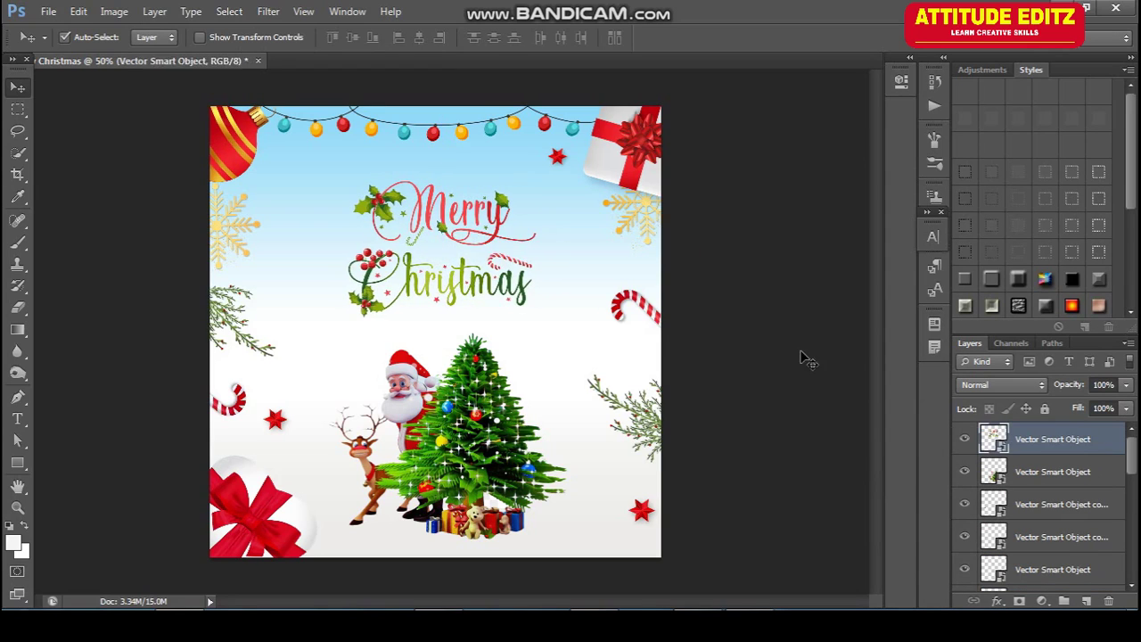
left_click(856, 374)
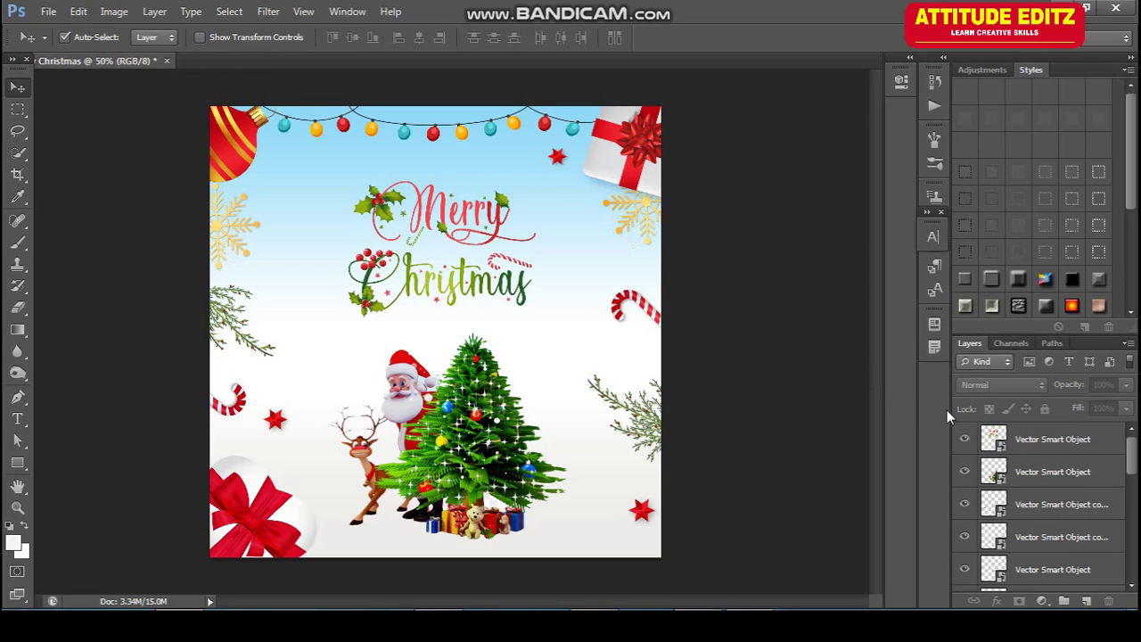
Step: Duplicate the golden snowflake below the gift box, scale the copy down slightly, and place it half off the canvas's bottom edge right of the presents
left_click(646, 218)
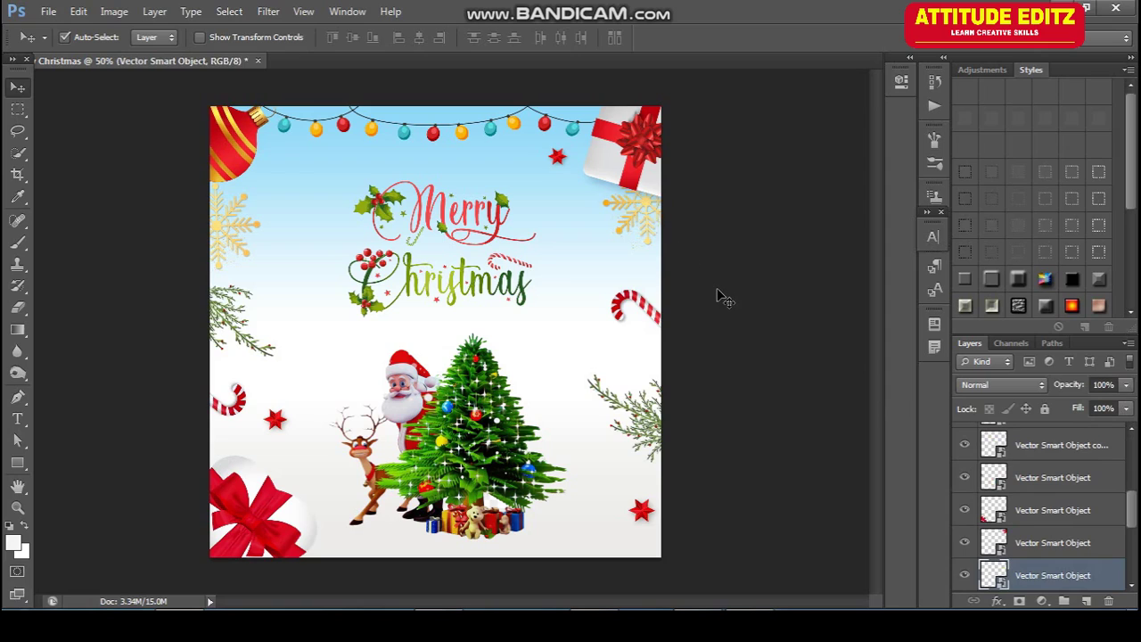
key("ctrl+j")
left_click_drag(642, 208, 658, 266)
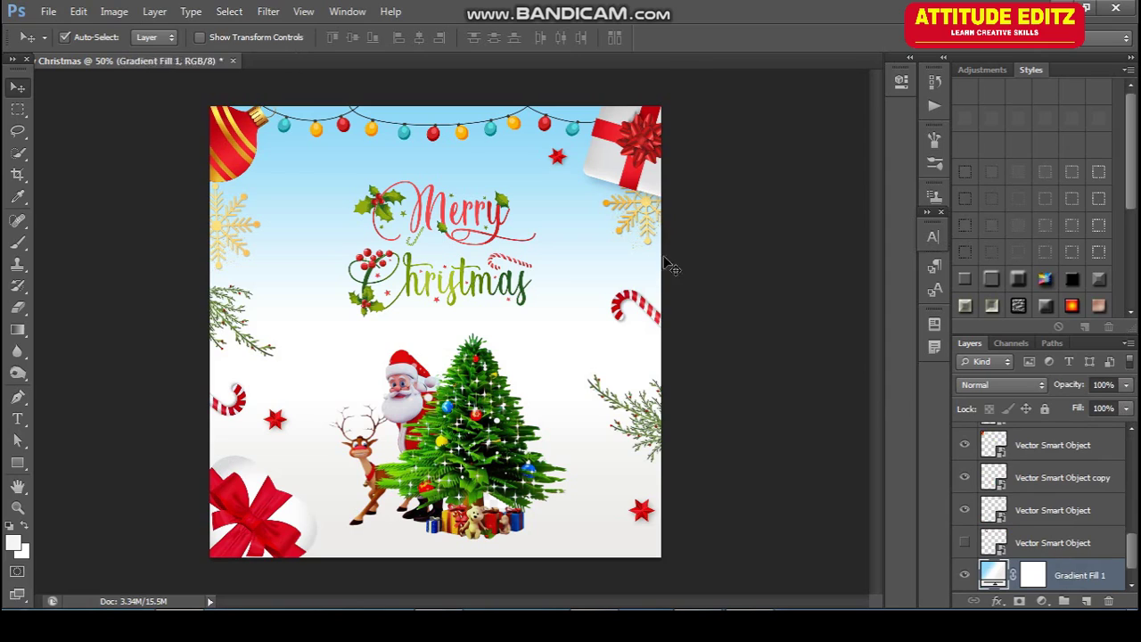
left_click(650, 220)
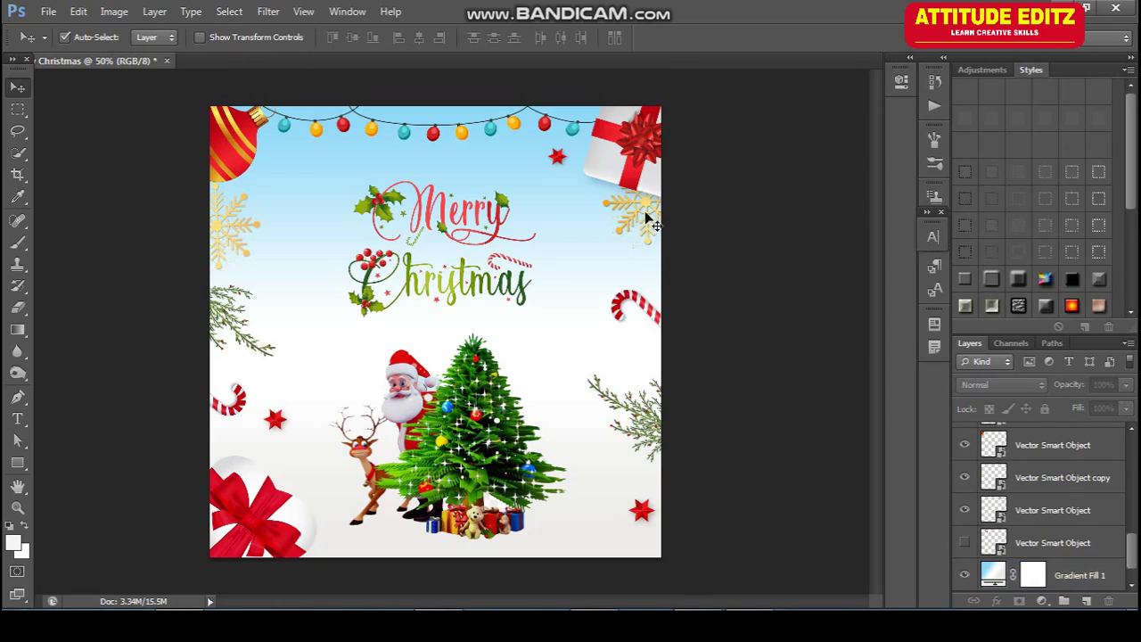
left_click_drag(650, 219, 580, 555)
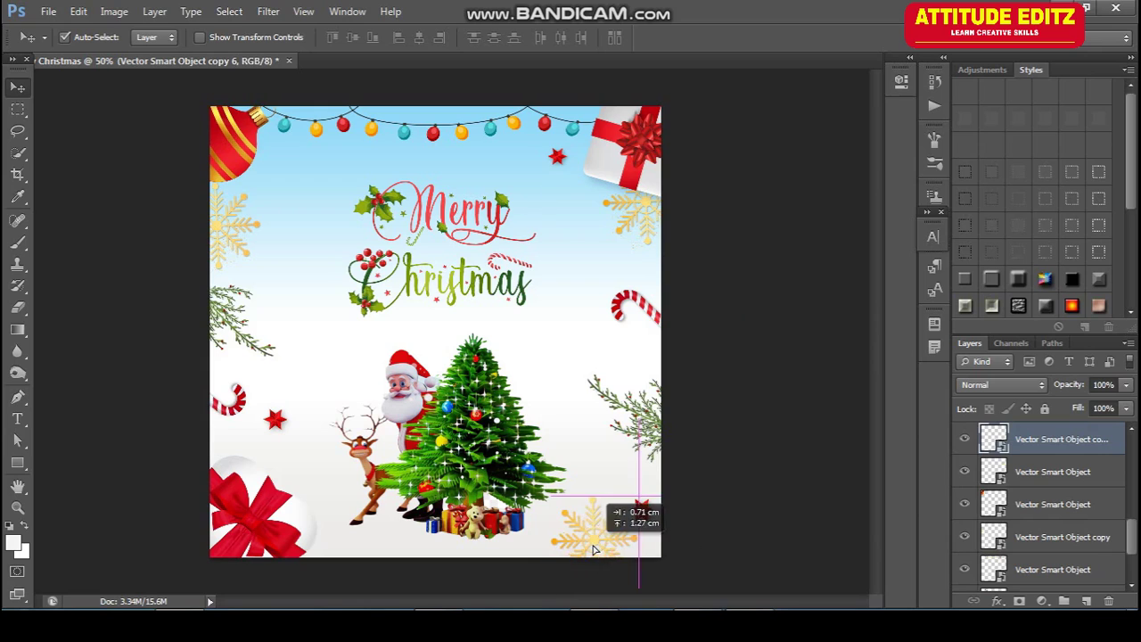
key("ctrl+t")
left_click_drag(640, 588, 633, 580)
left_click_drag(615, 532, 607, 545)
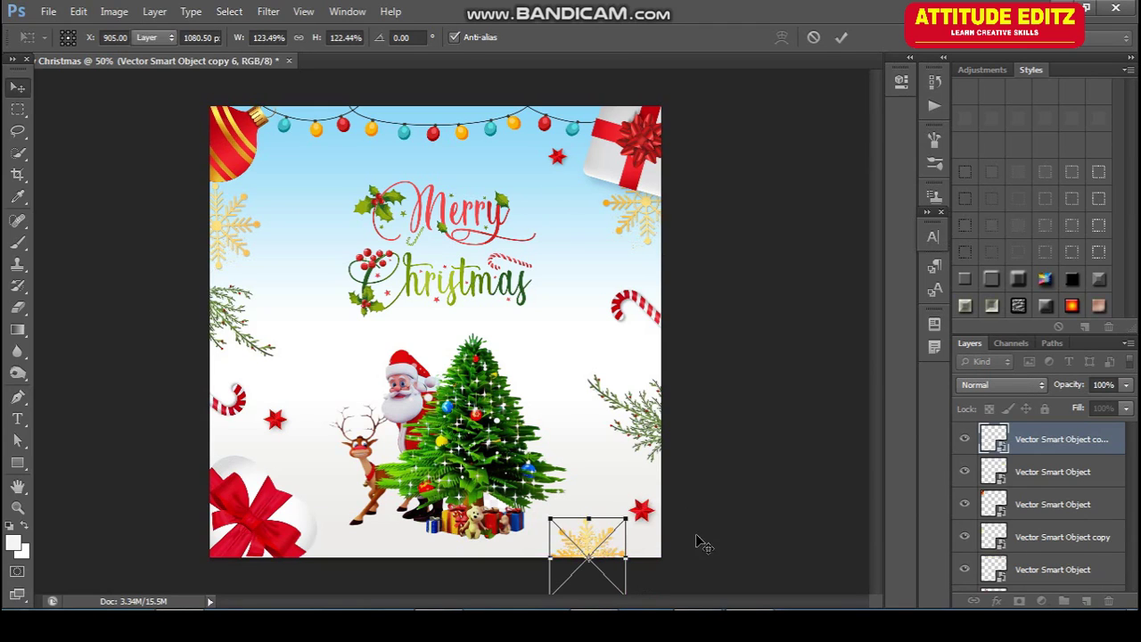
key("Return")
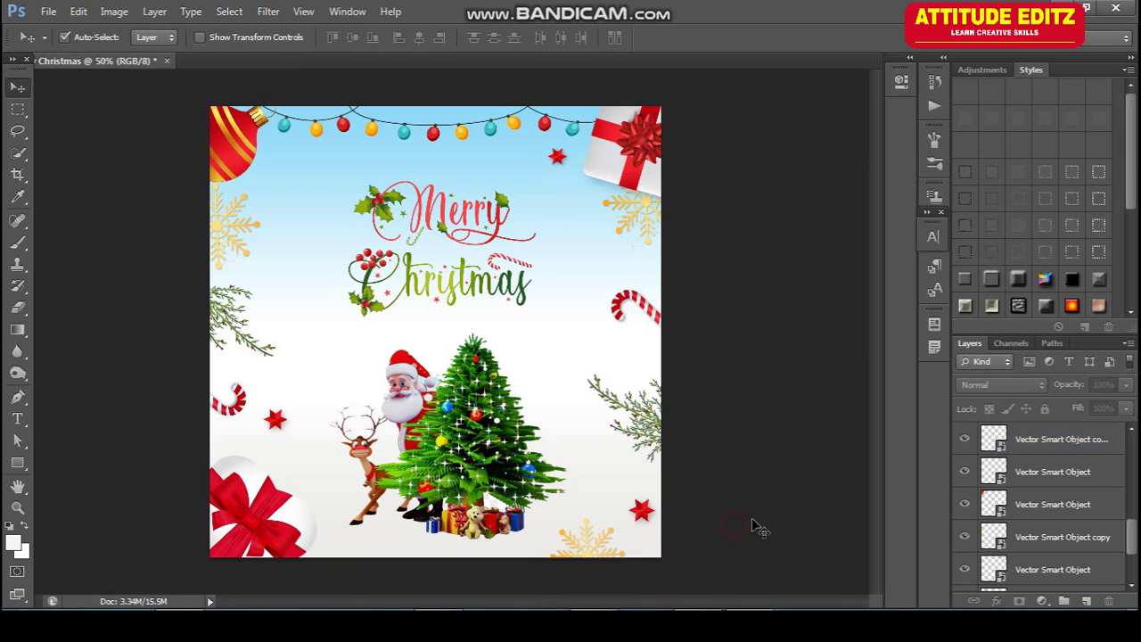
Step: Enlarge the Santa, reindeer and Christmas tree artwork slightly
left_click(502, 440)
key("ctrl+t")
left_click_drag(572, 545, 580, 551)
key("Return")
Step: Add a drop shadow to the white gift with the red bow in the canvas's bottom-left corner: angle 90°, distance 4 px, spread 6%
left_click(997, 601)
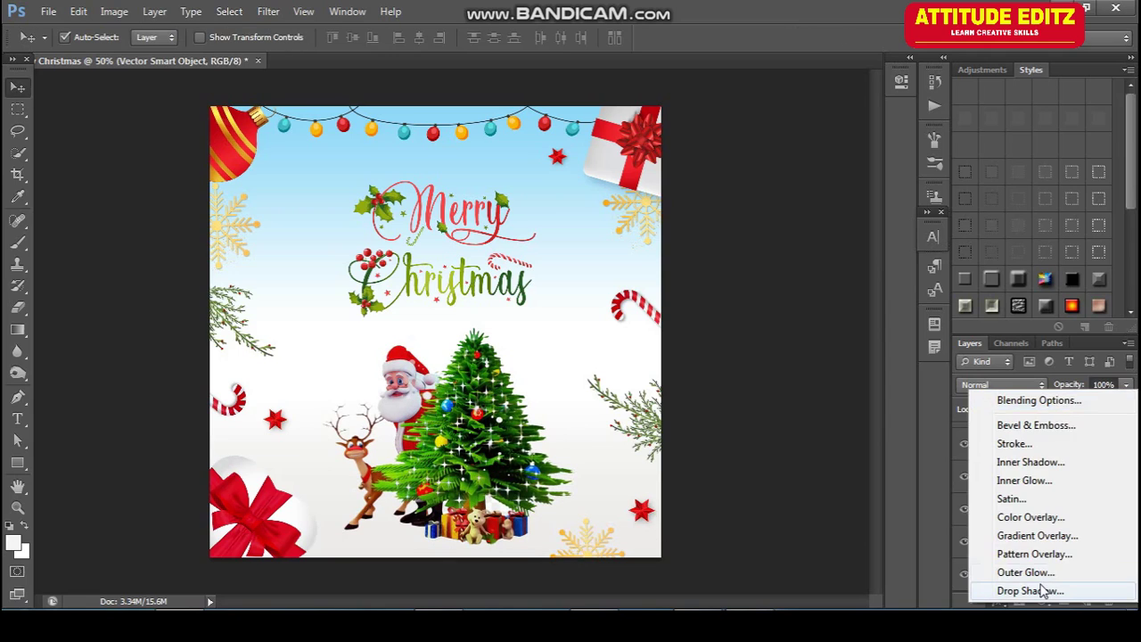
left_click(1029, 590)
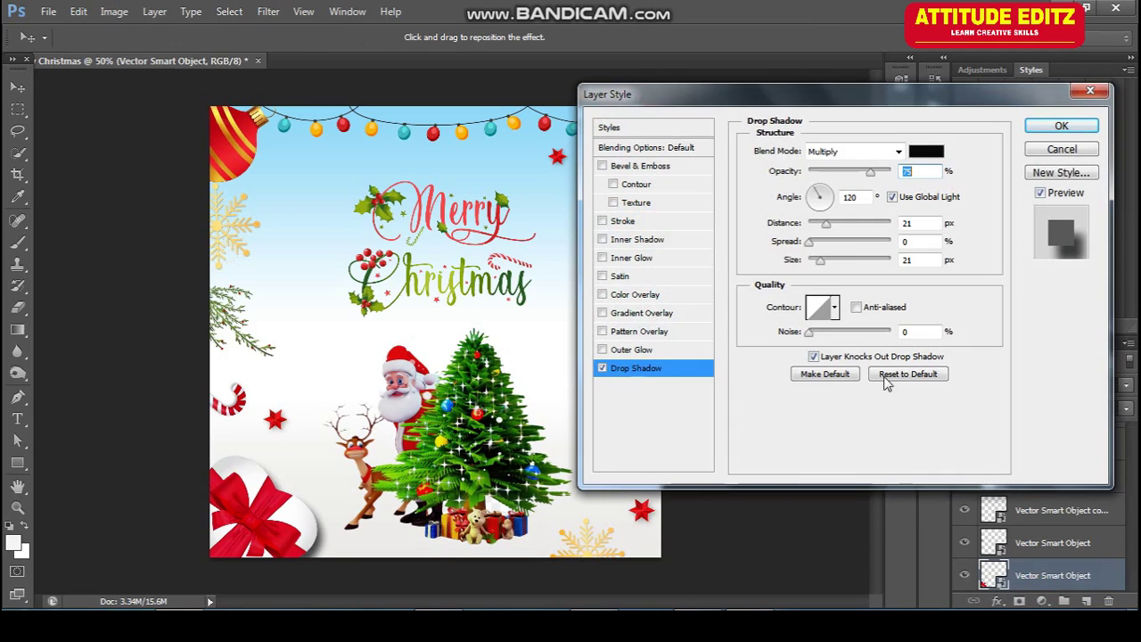
left_click(821, 187)
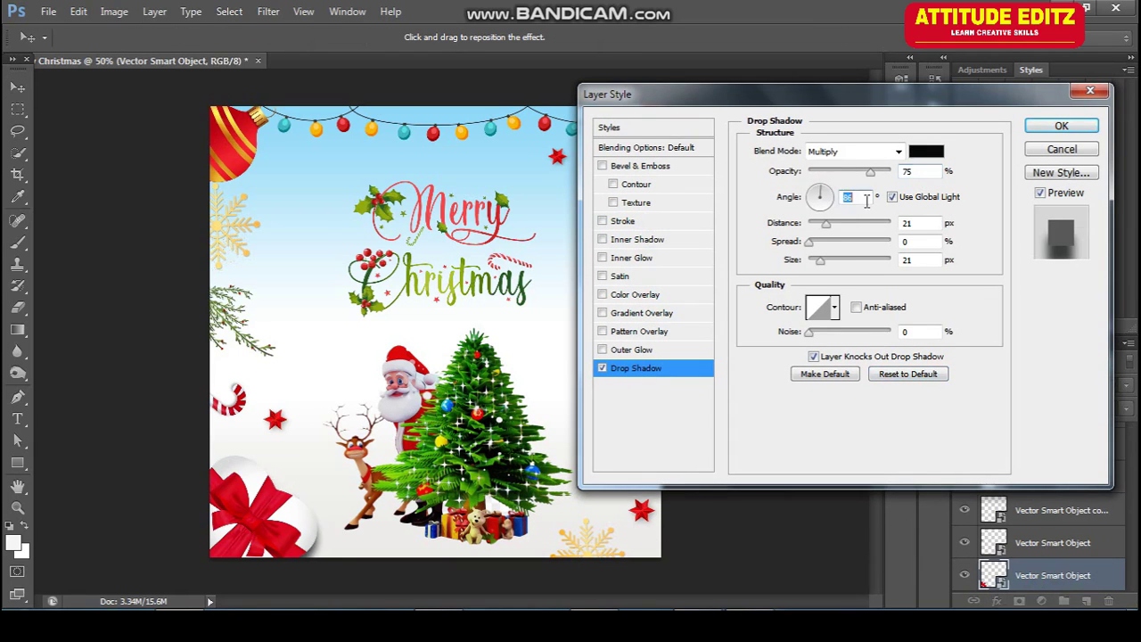
type("90")
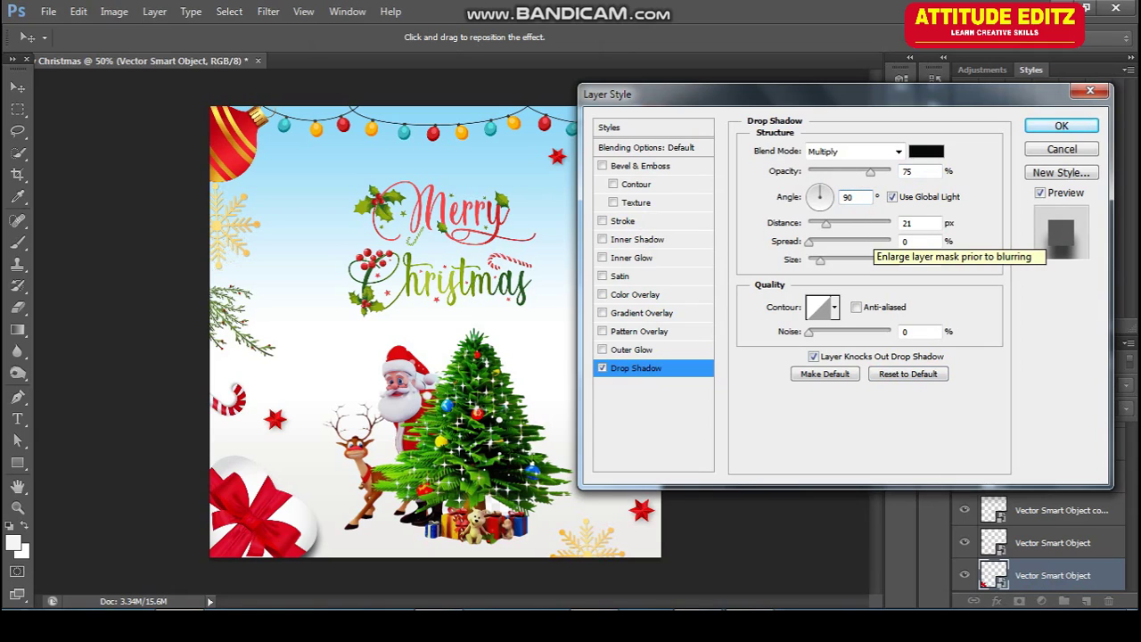
mouse_move(809, 242)
left_mouse_down()
mouse_move(822, 249)
mouse_move(829, 223)
mouse_move(814, 243)
left_mouse_up()
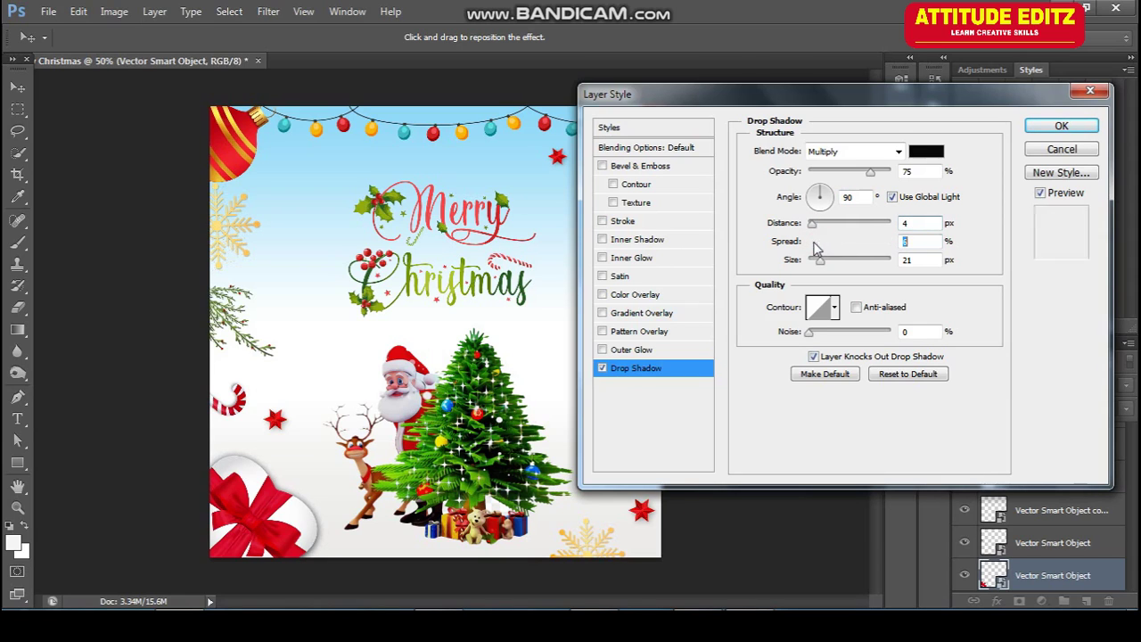
left_click(1061, 125)
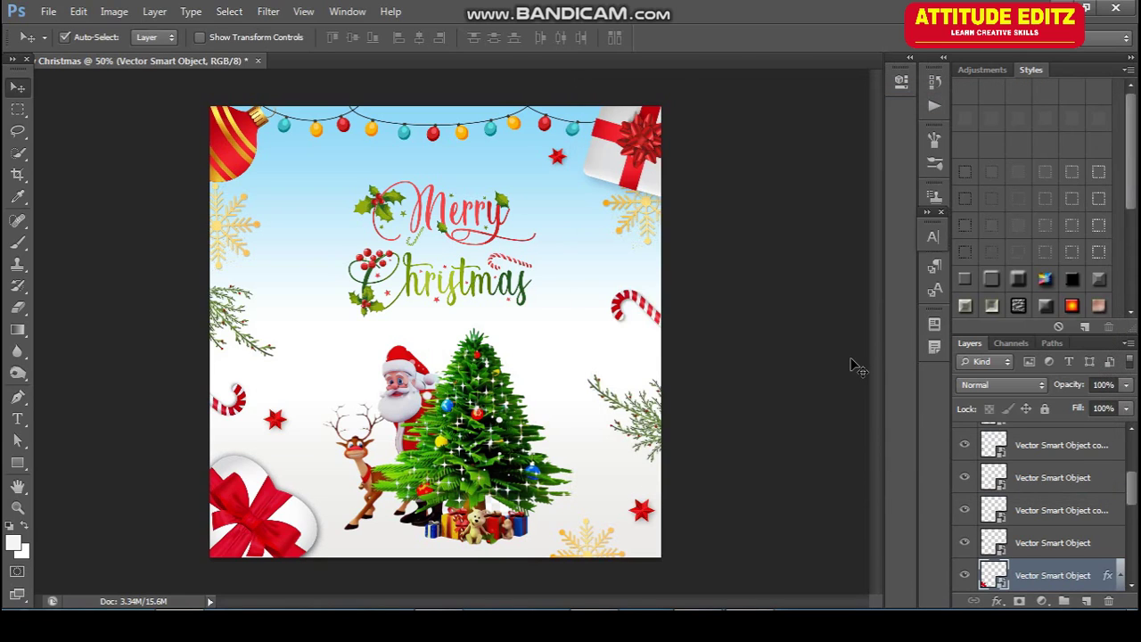